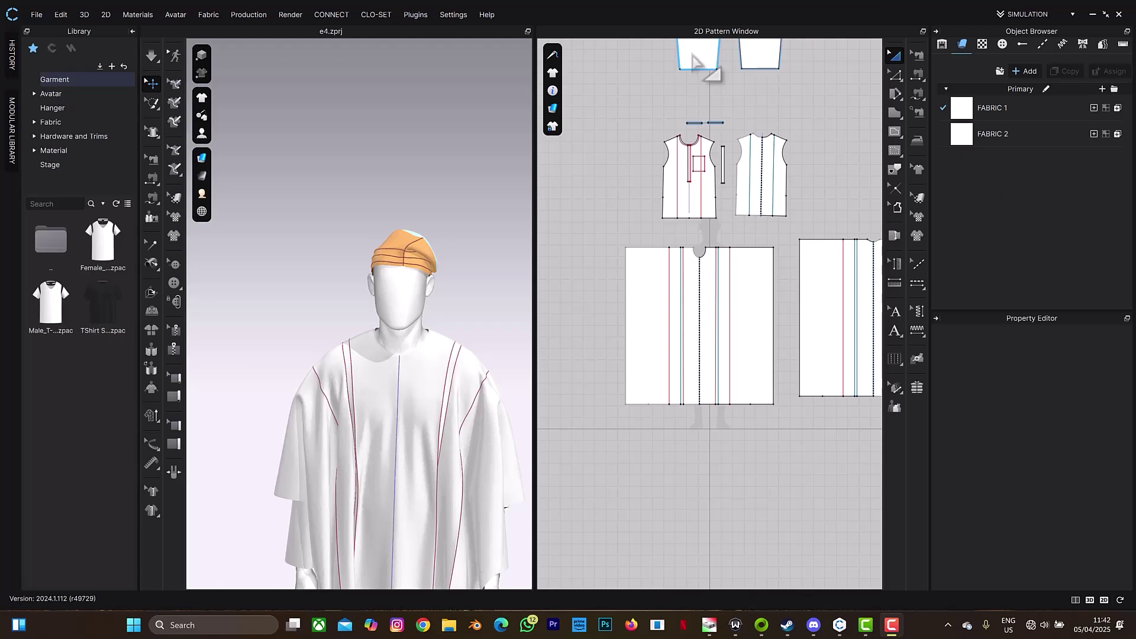
Add the brown 'monogram' image from Camera Roll as a graphic on the front neckline.
scroll(468, 317, "down", 5)
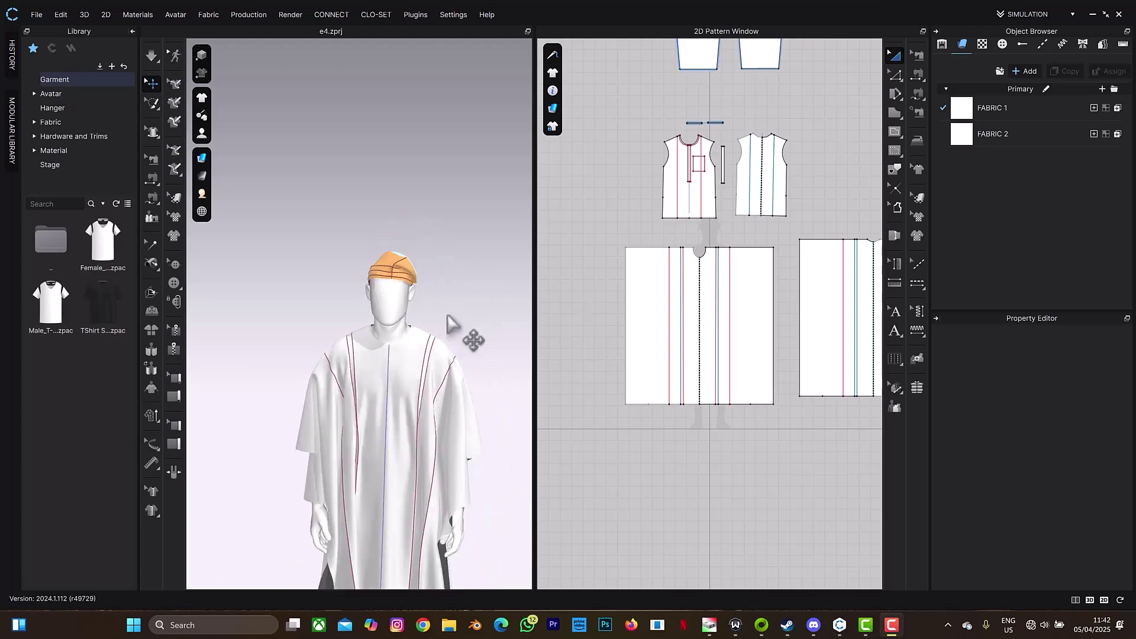
right_click_drag(466, 354, 447, 336)
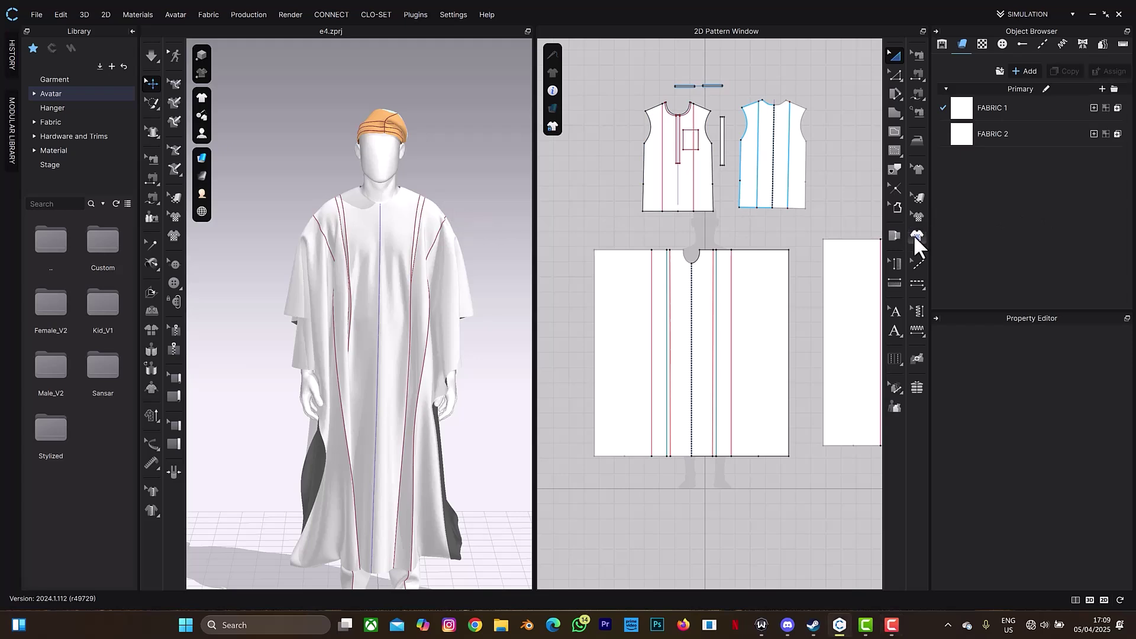
left_click(917, 236)
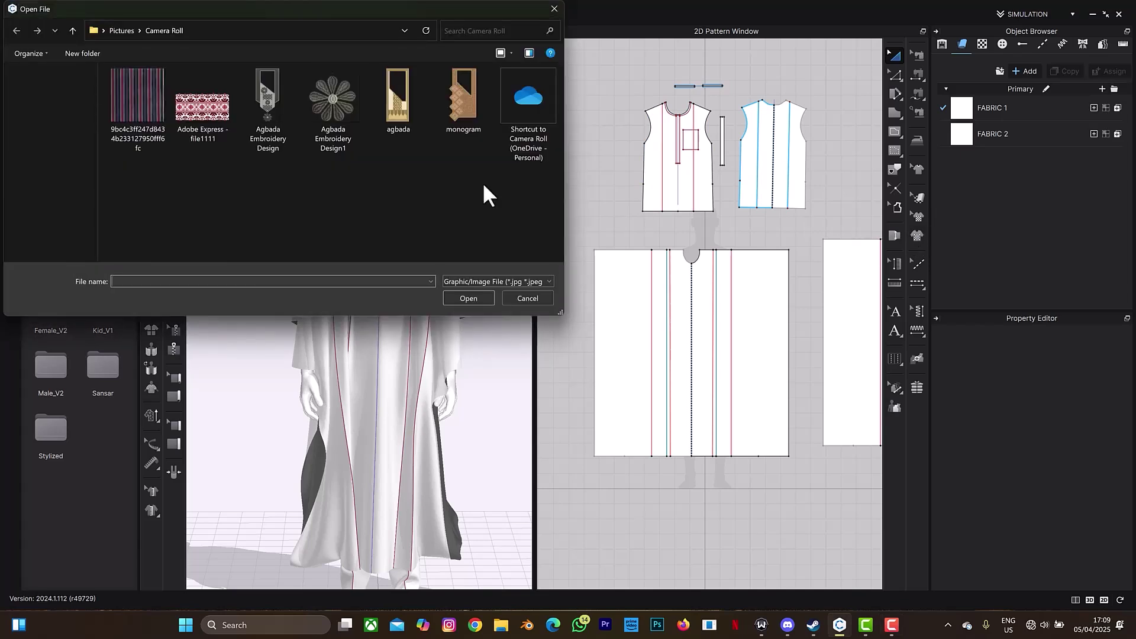
left_click(457, 105)
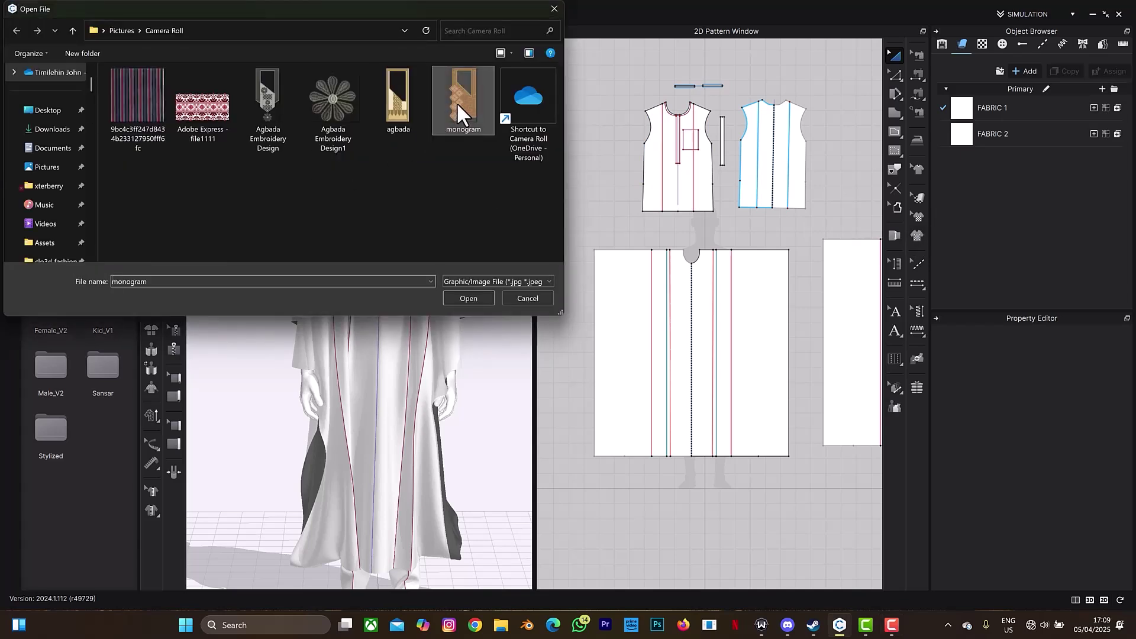
left_click(461, 299)
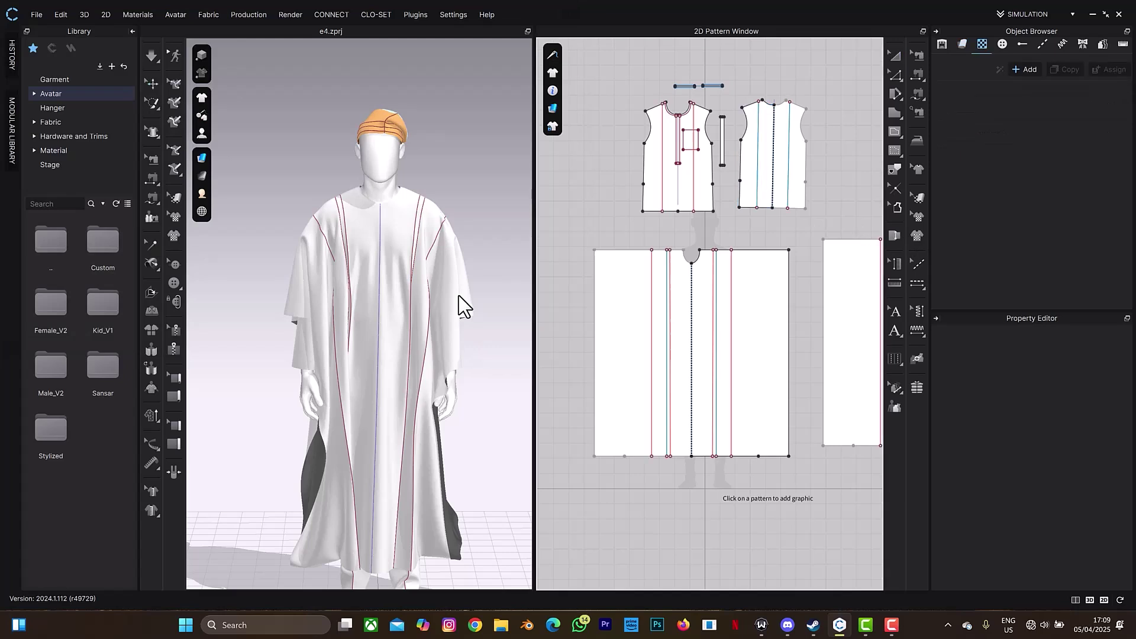
scroll(696, 284, "up", 5)
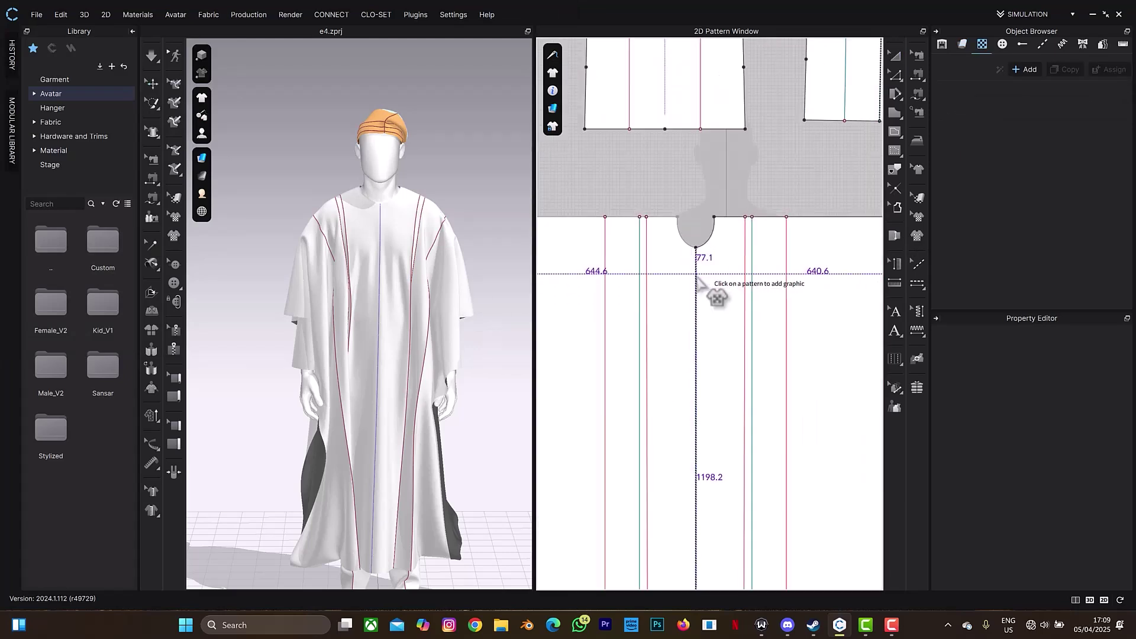
left_click(696, 278)
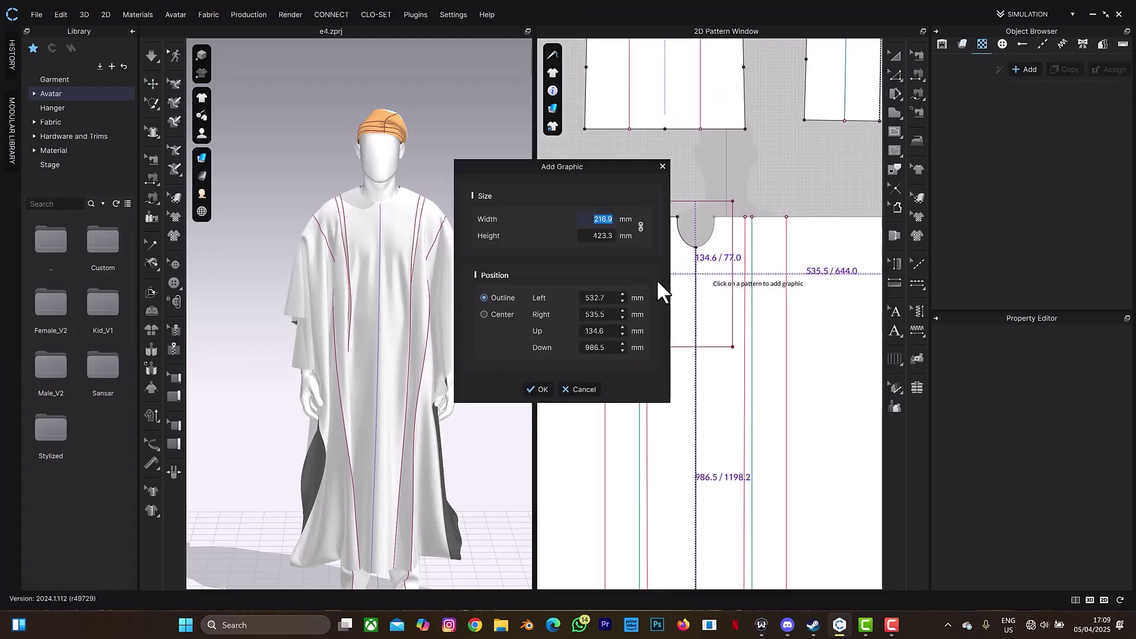
left_click(540, 390)
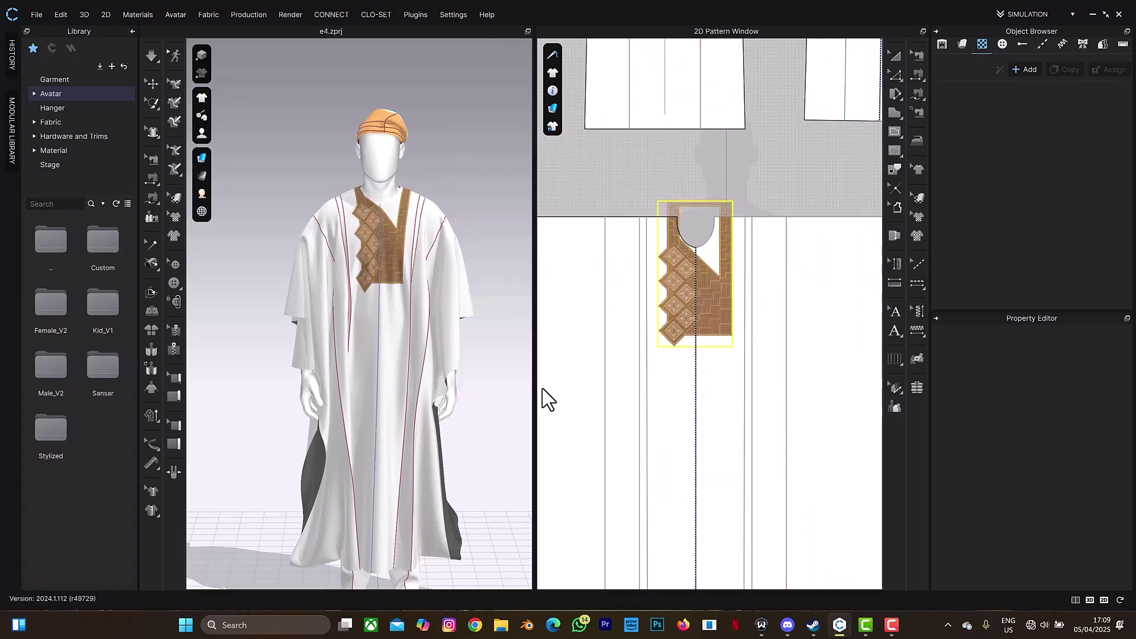
Select the front monogram graphic and drag it to sit around the neckline opening.
scroll(734, 274, "up", 3)
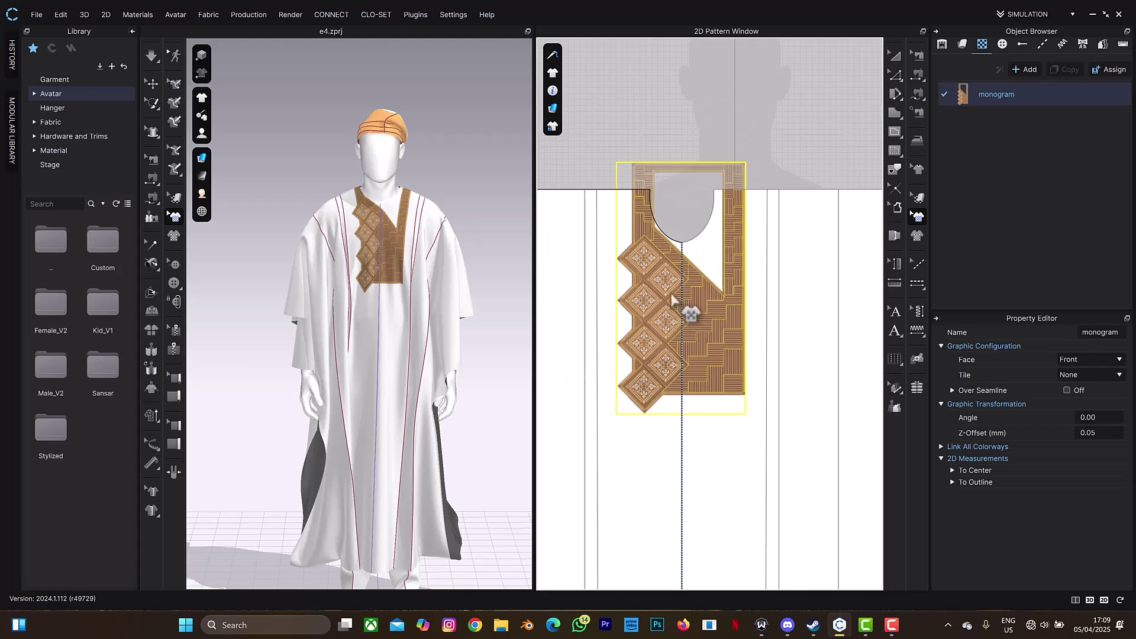
scroll(407, 197, "up", 2)
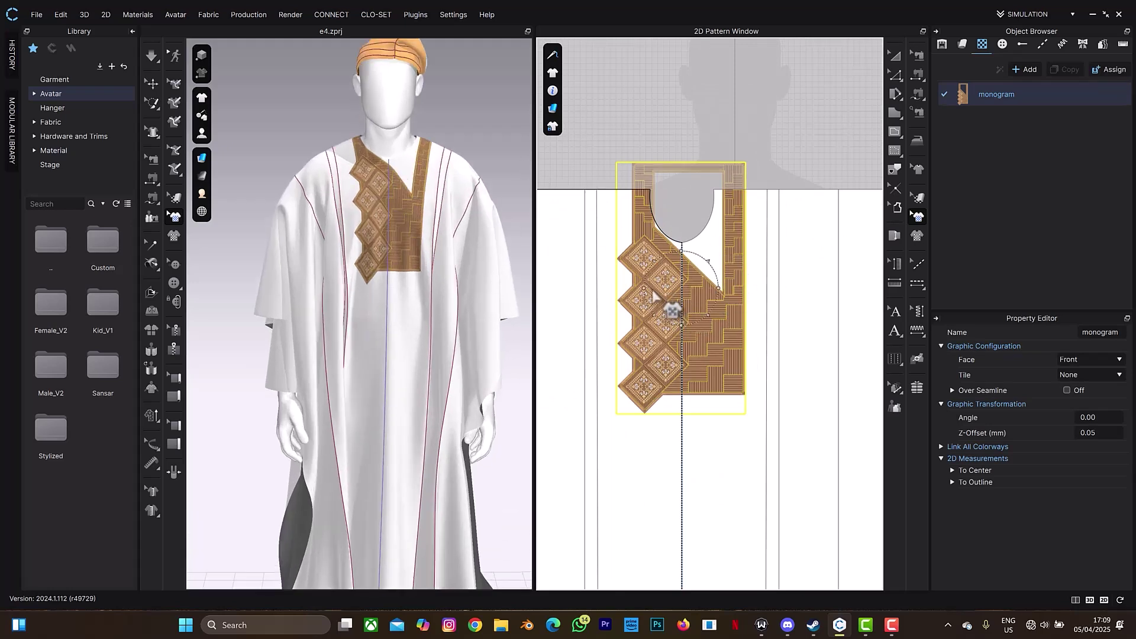
left_click(666, 307)
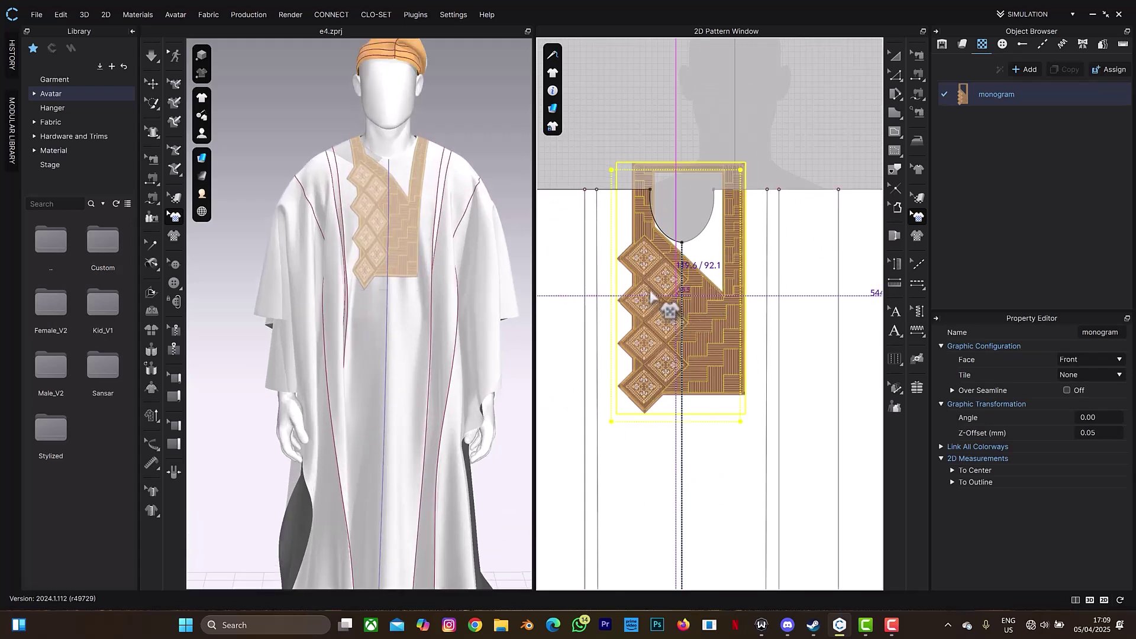
scroll(668, 299, "up", 4)
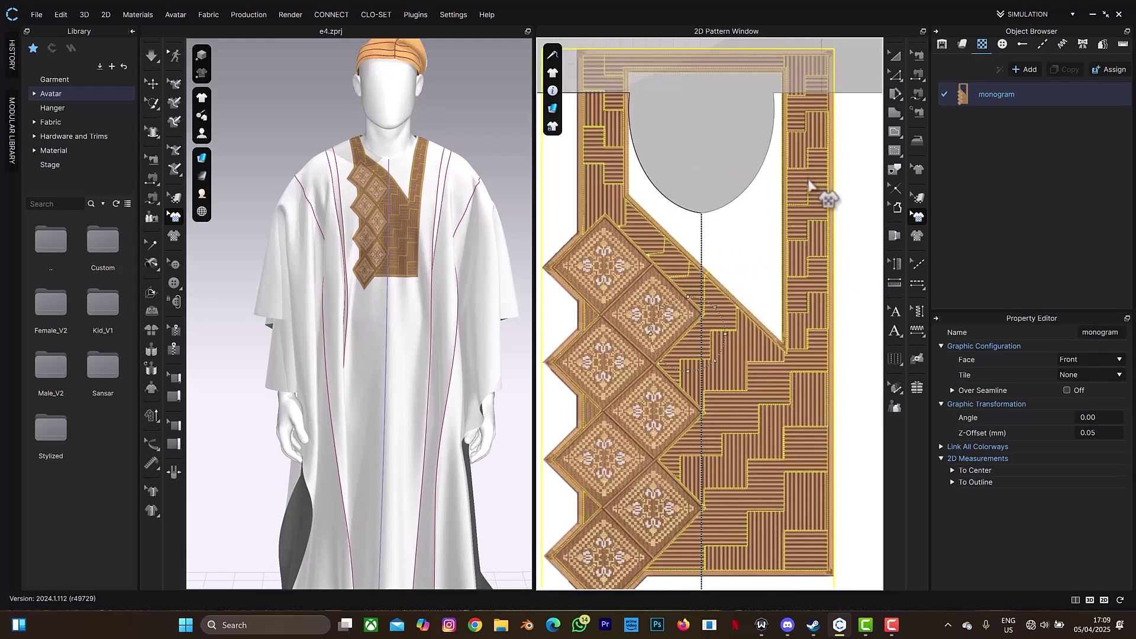
left_click(806, 187)
left_click_drag(804, 184, 803, 186)
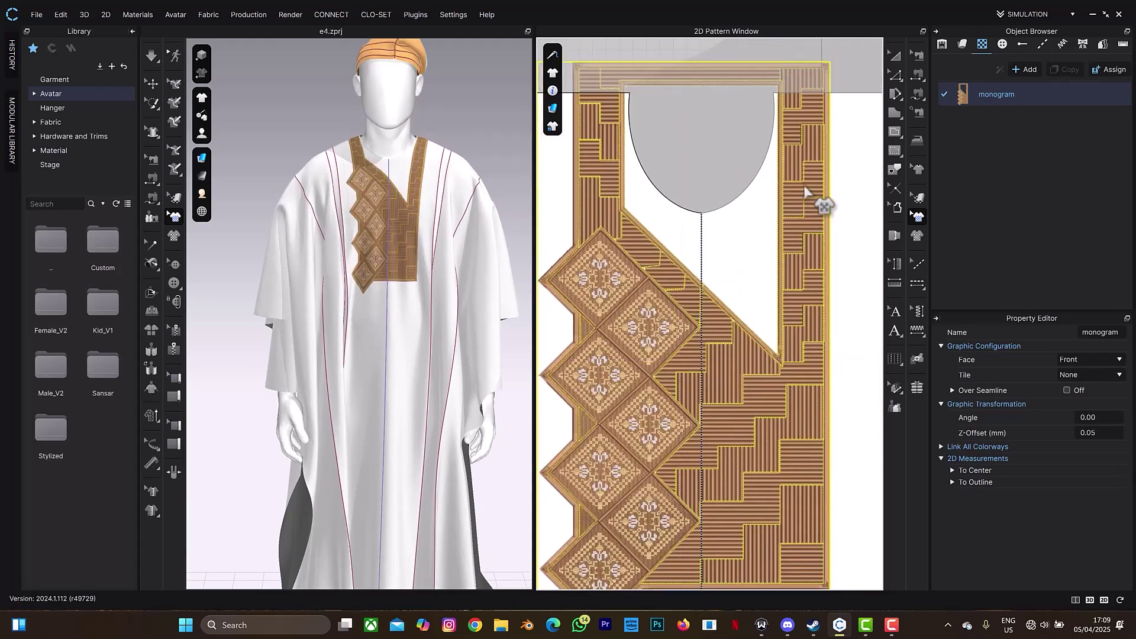
left_click(805, 188)
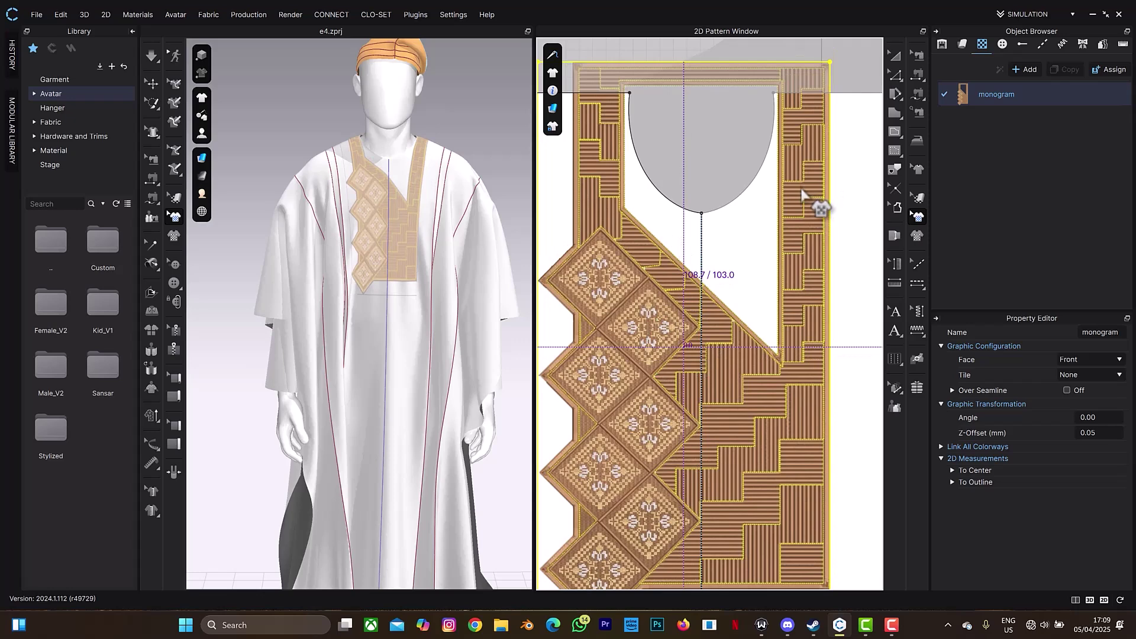
Orbit and zoom the 3D view to check the diamond embroidery on the robe front.
right_click_drag(429, 193, 397, 181)
scroll(755, 335, "down", 5)
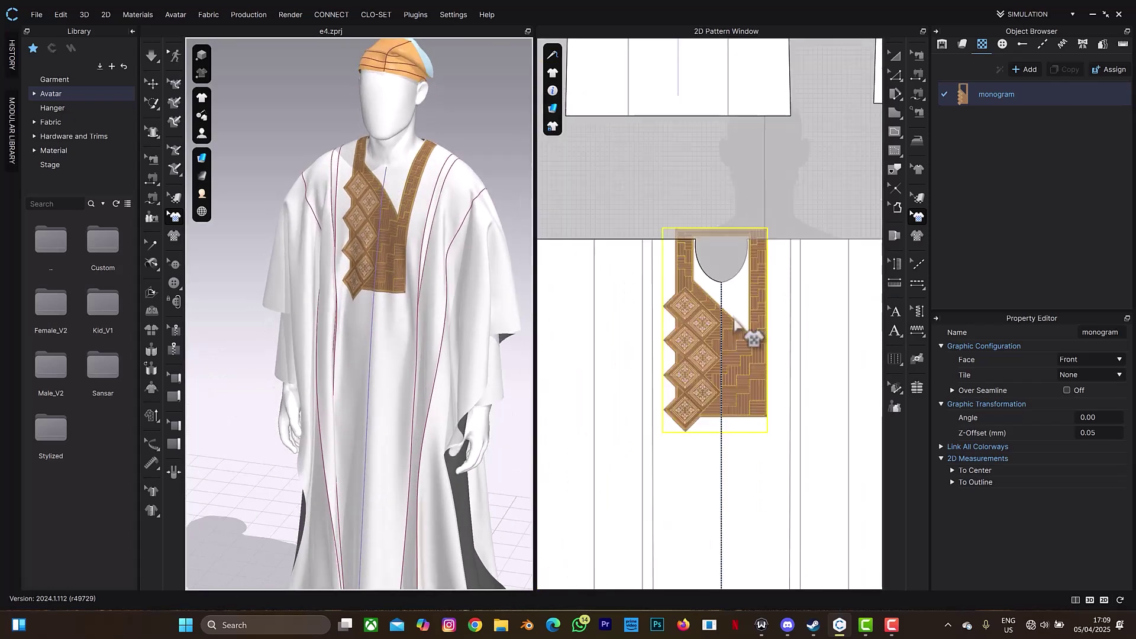
scroll(755, 323, "up", 2)
scroll(752, 325, "down", 5)
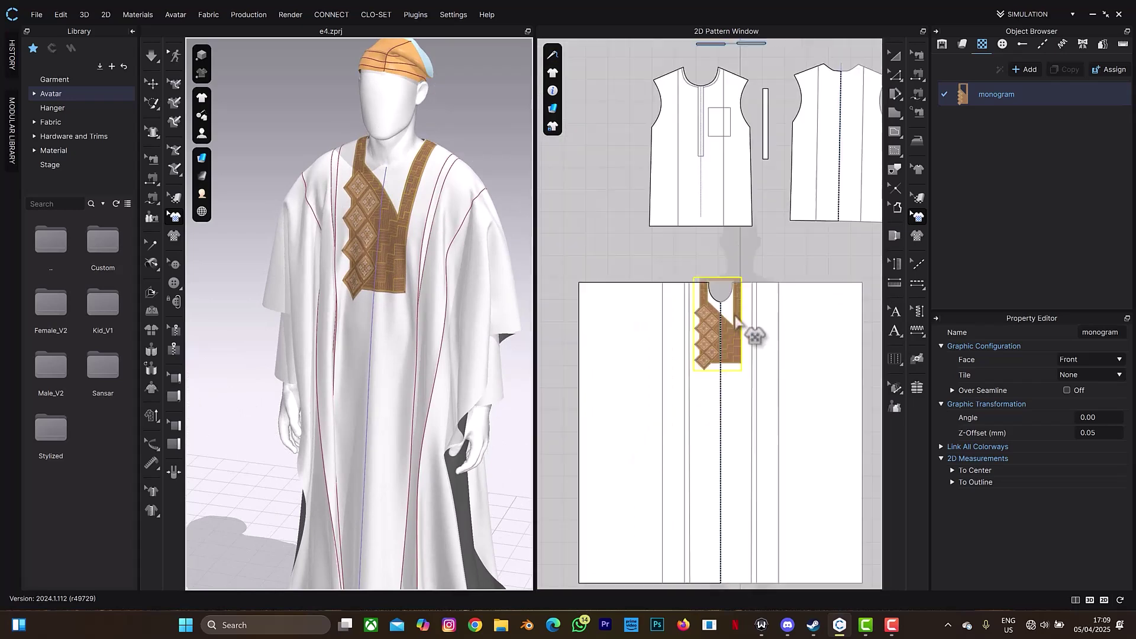
scroll(748, 328, "up", 2)
scroll(645, 332, "up", 4)
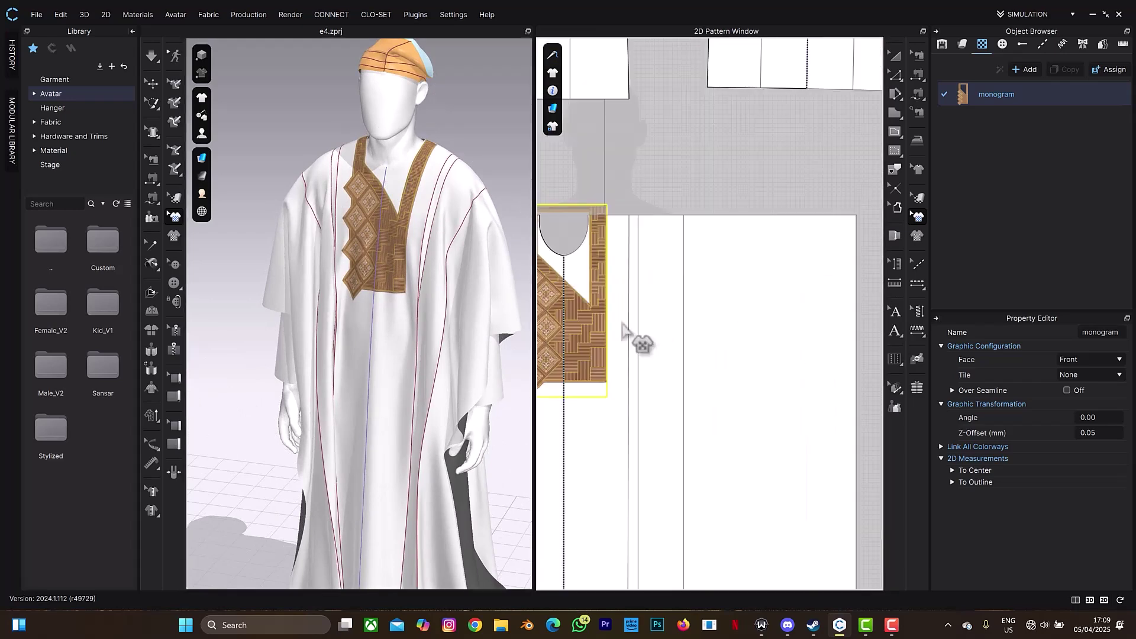
scroll(836, 355, "down", 1)
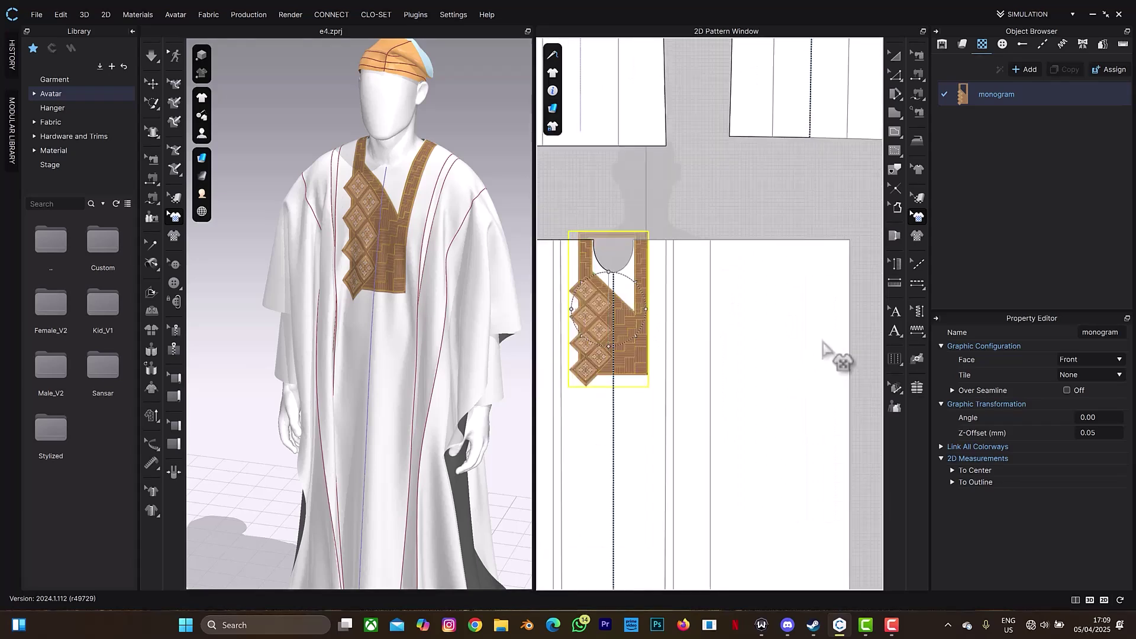
scroll(655, 355, "down", 2)
scroll(748, 343, "up", 4)
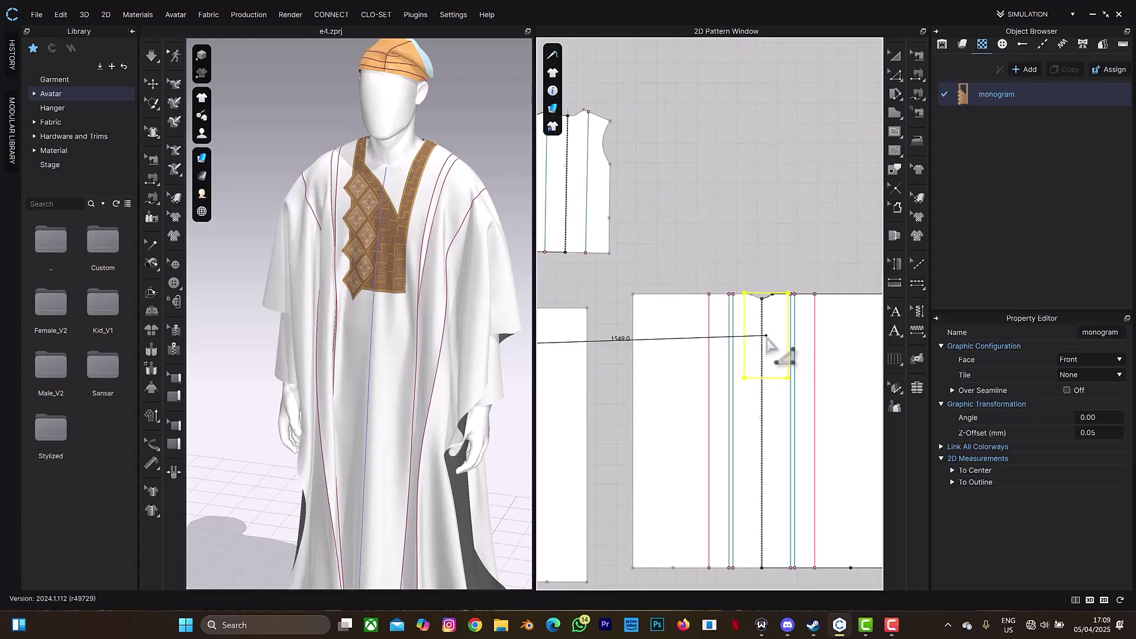
Place a second monogram on the back piece and flip it vertically.
left_click(767, 336)
scroll(770, 343, "up", 5)
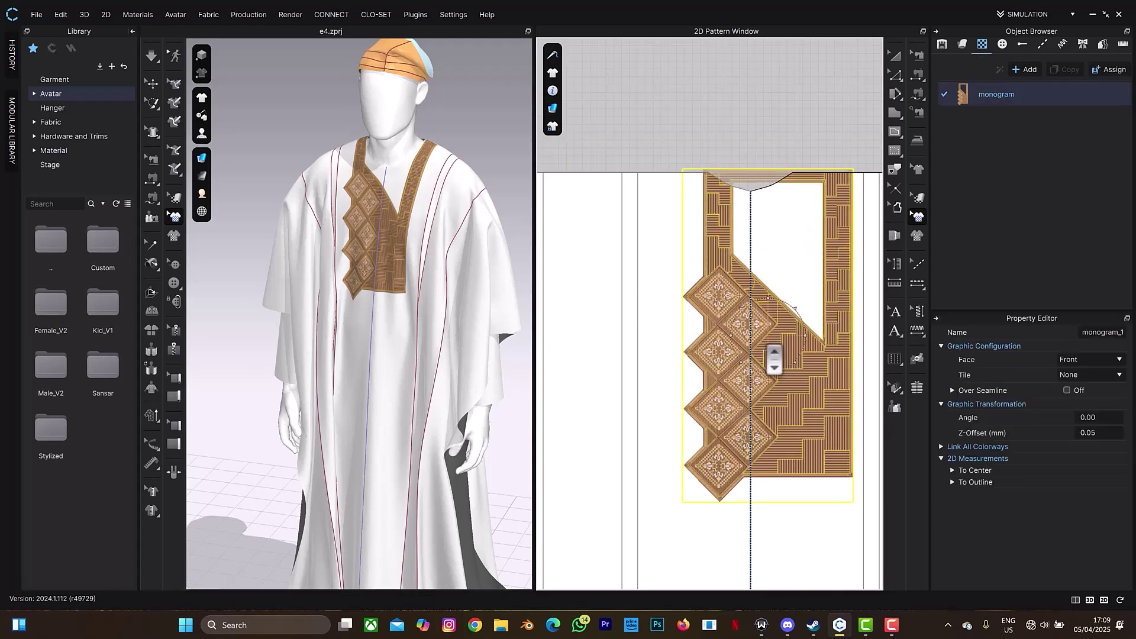
right_click(764, 343)
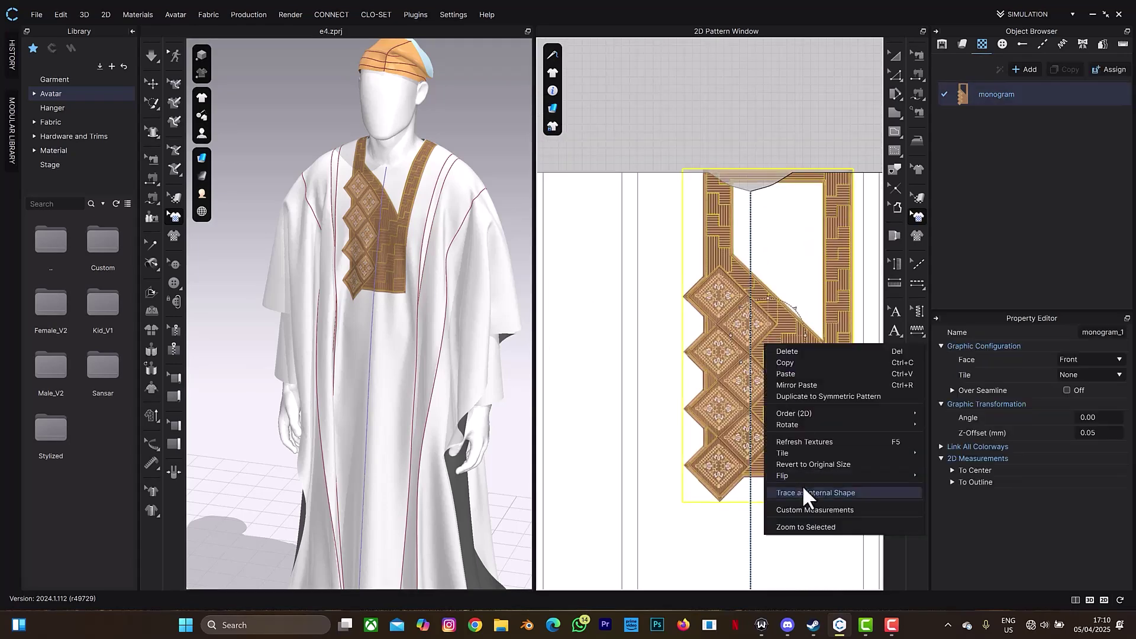
mouse_move(870, 477)
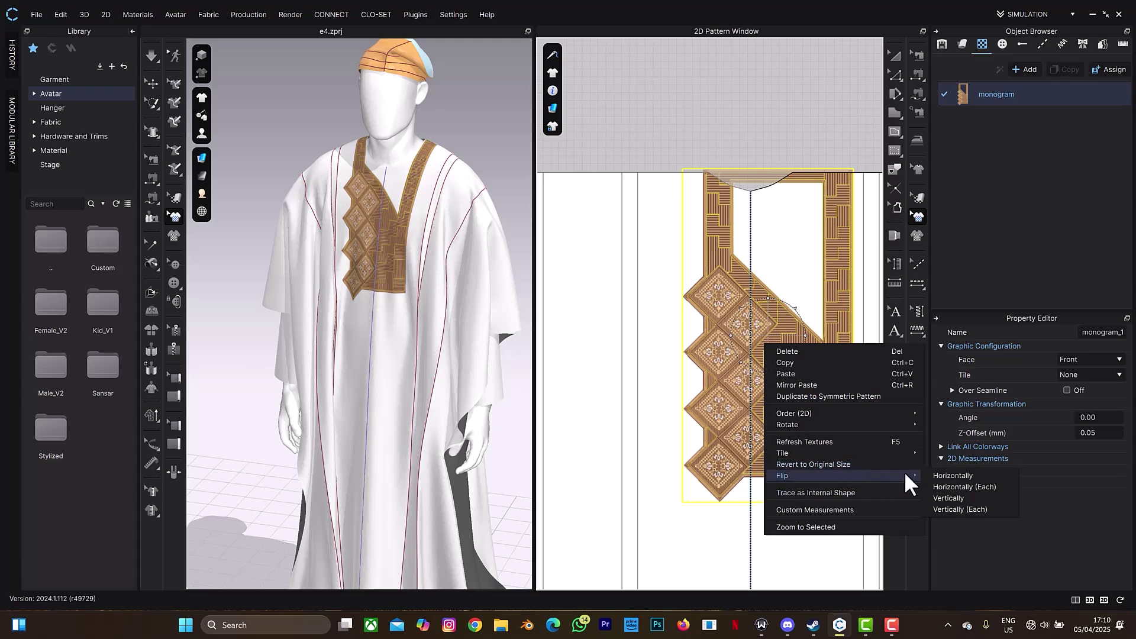
left_click(947, 498)
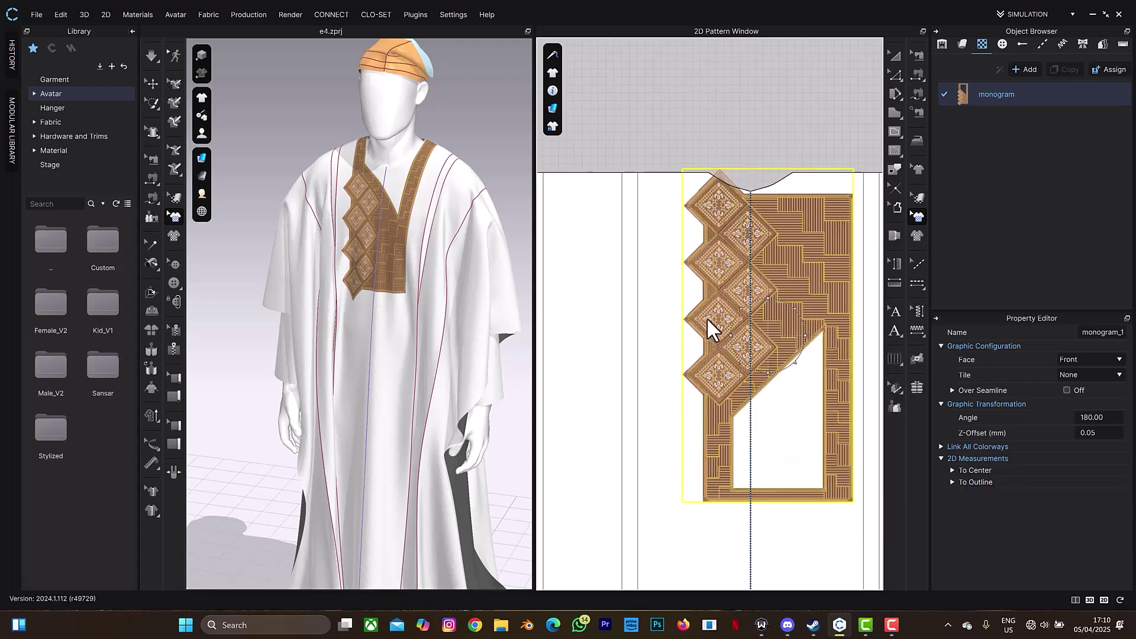
Drag the flipped monogram upward until it frames the back neckline.
scroll(704, 257, "down", 3)
left_click_drag(721, 260, 714, 193)
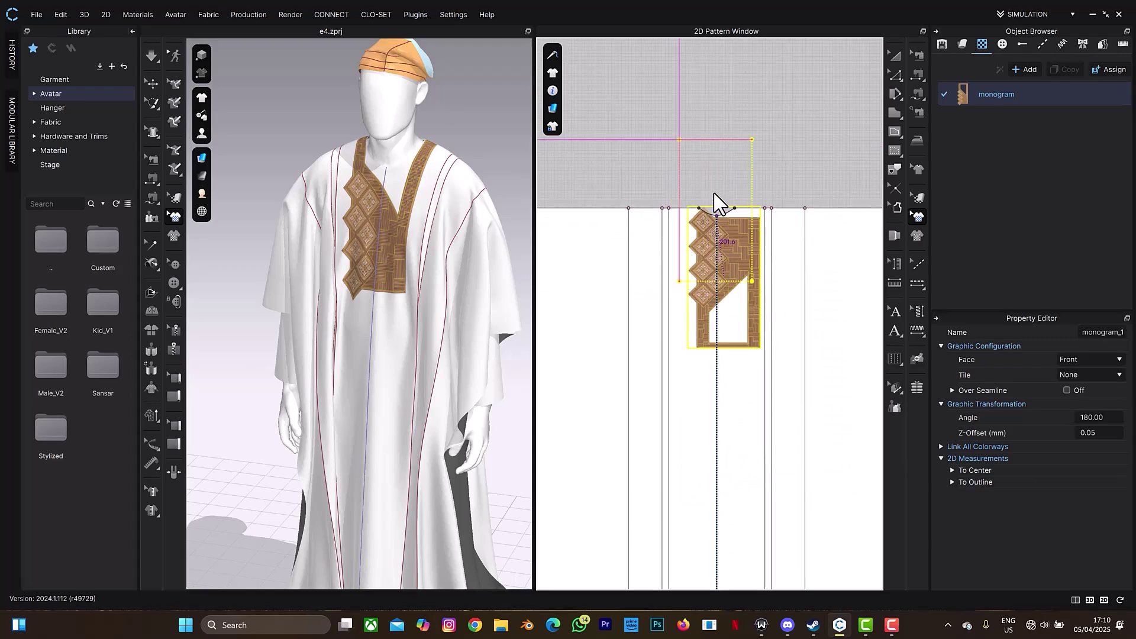
scroll(712, 191, "up", 5)
left_click_drag(657, 319, 657, 194)
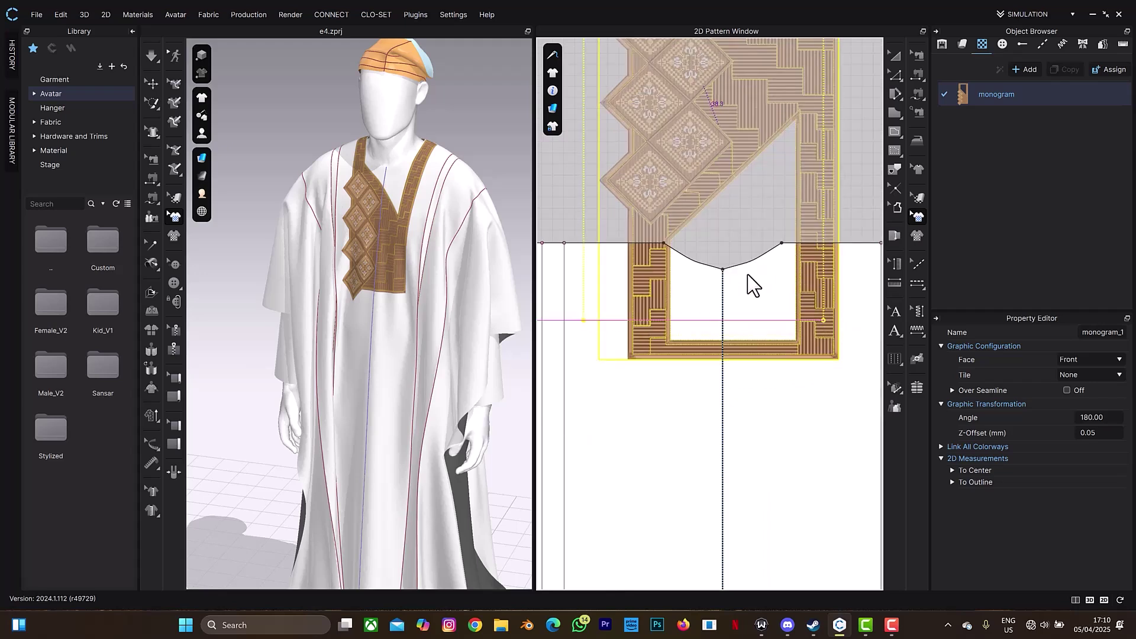
left_click_drag(748, 275, 795, 253)
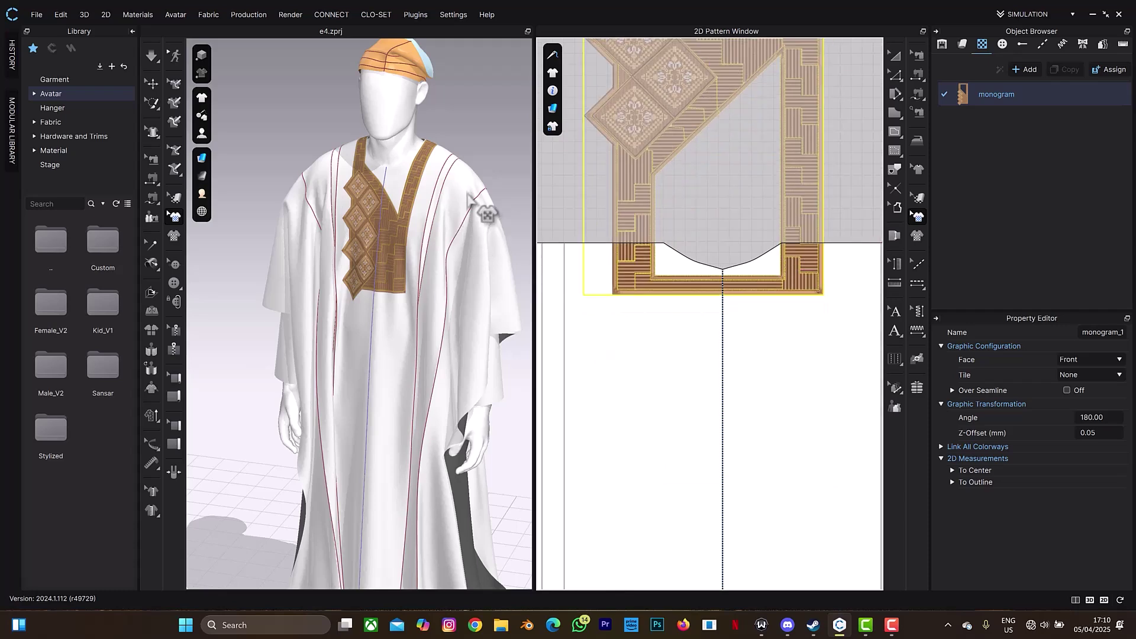
right_click_drag(470, 201, 402, 171)
scroll(403, 170, "up", 3)
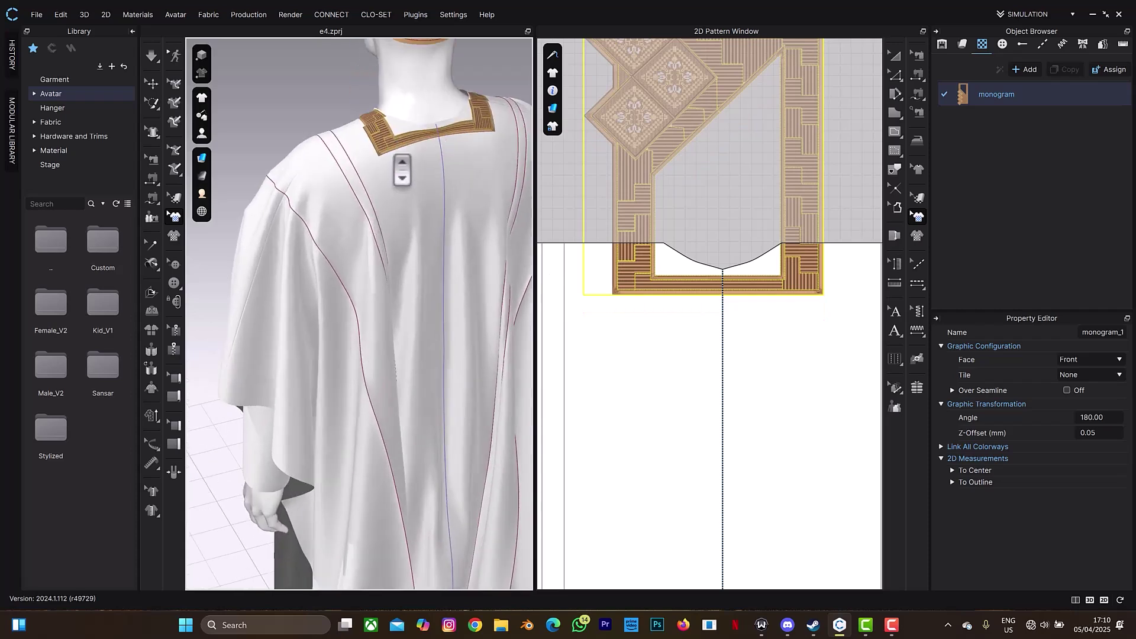
middle_click_drag(421, 147, 379, 379)
scroll(390, 349, "up", 3)
scroll(360, 409, "up", 2)
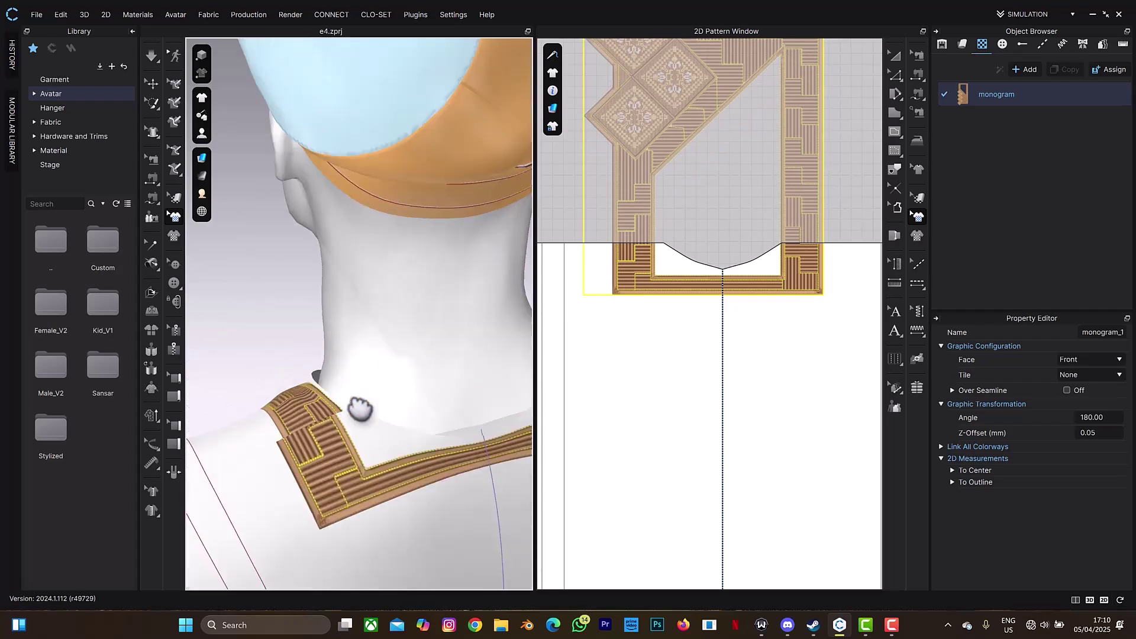
scroll(361, 409, "up", 1)
mouse_move(329, 482)
left_mouse_down()
mouse_move(337, 465)
mouse_move(331, 480)
left_mouse_up()
scroll(323, 464, "up", 3)
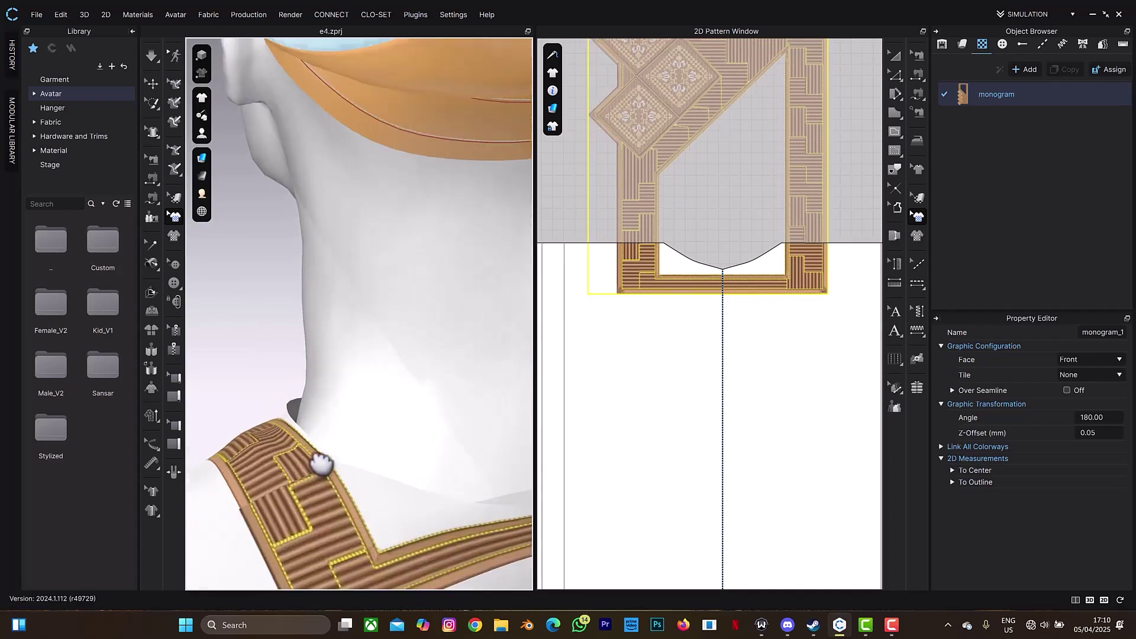
middle_click_drag(333, 543, 299, 499)
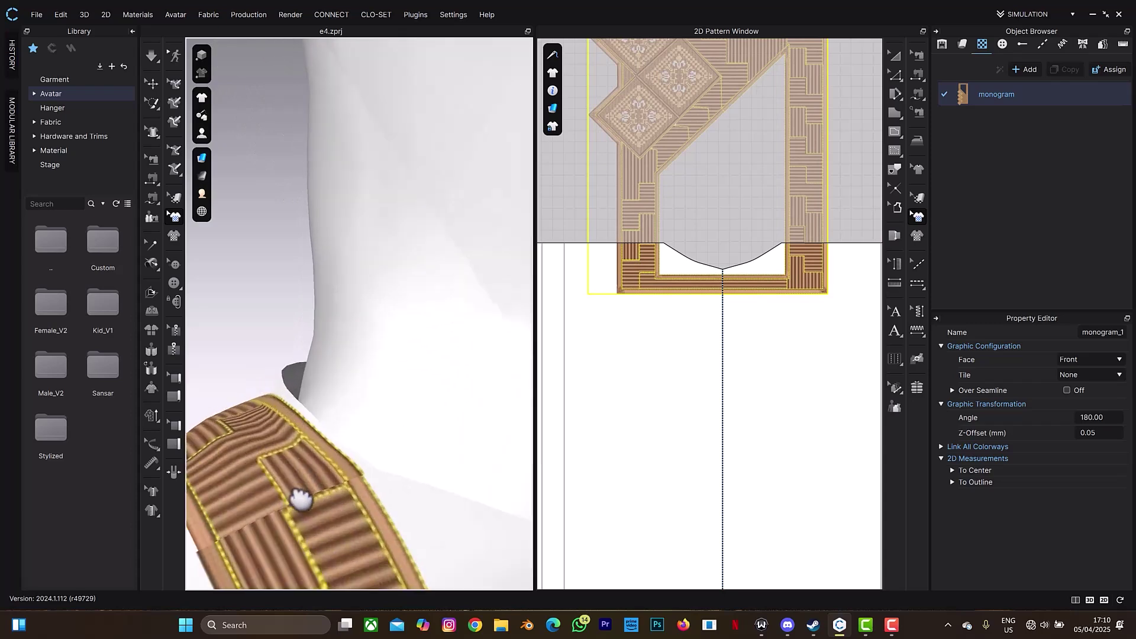
scroll(304, 452, "up", 3)
middle_click_drag(304, 452, 378, 375)
scroll(370, 368, "up", 1)
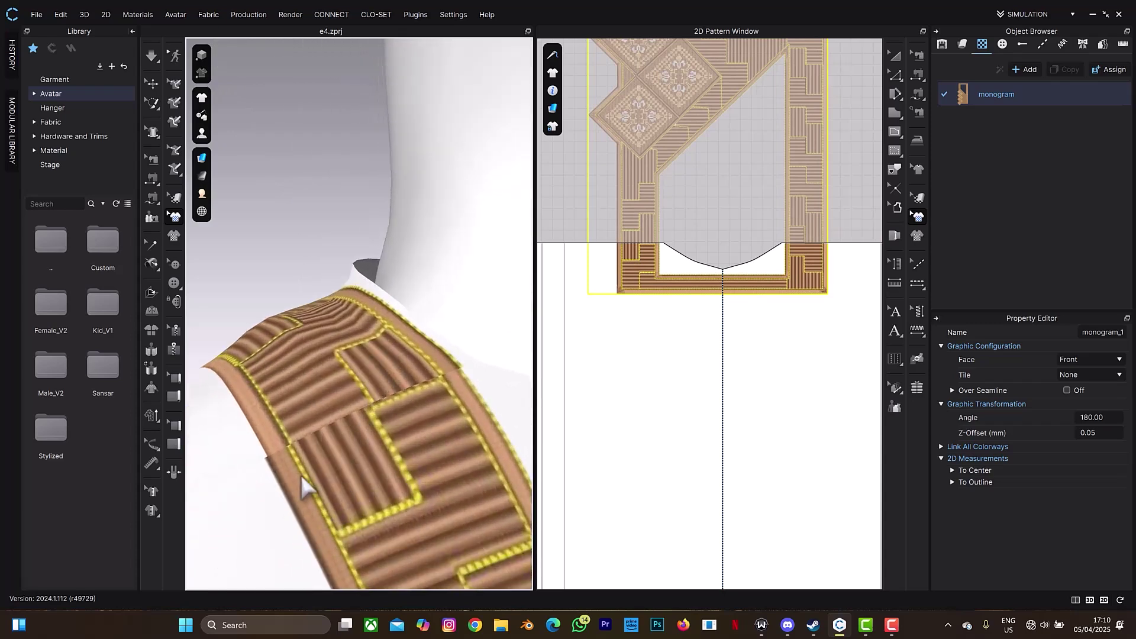
left_click_drag(304, 473, 327, 461)
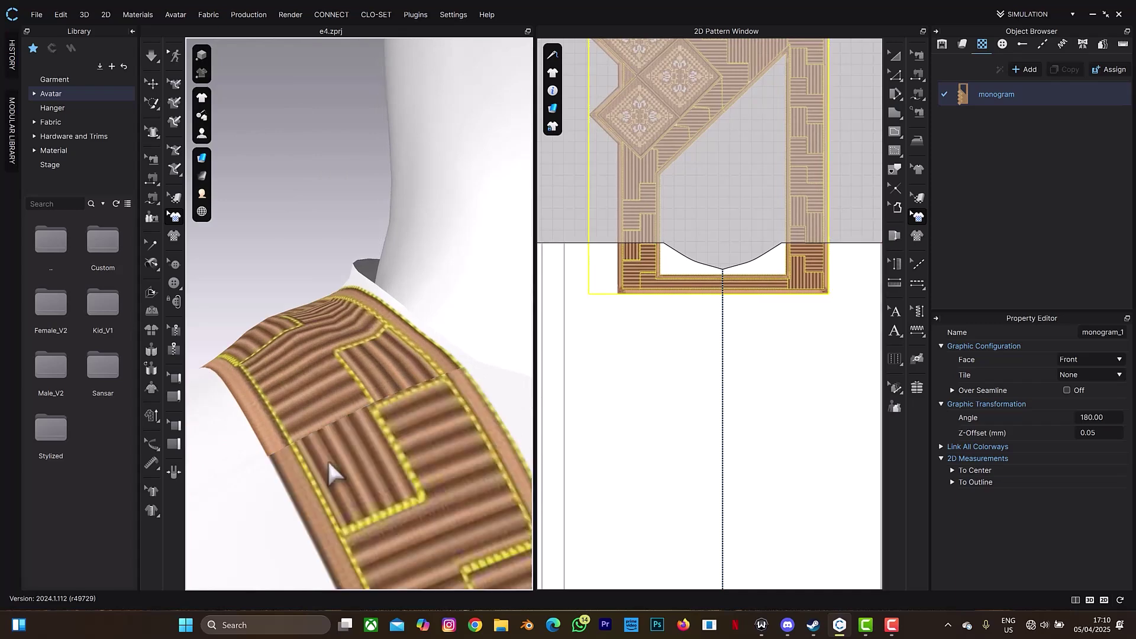
scroll(327, 460, "up", 2)
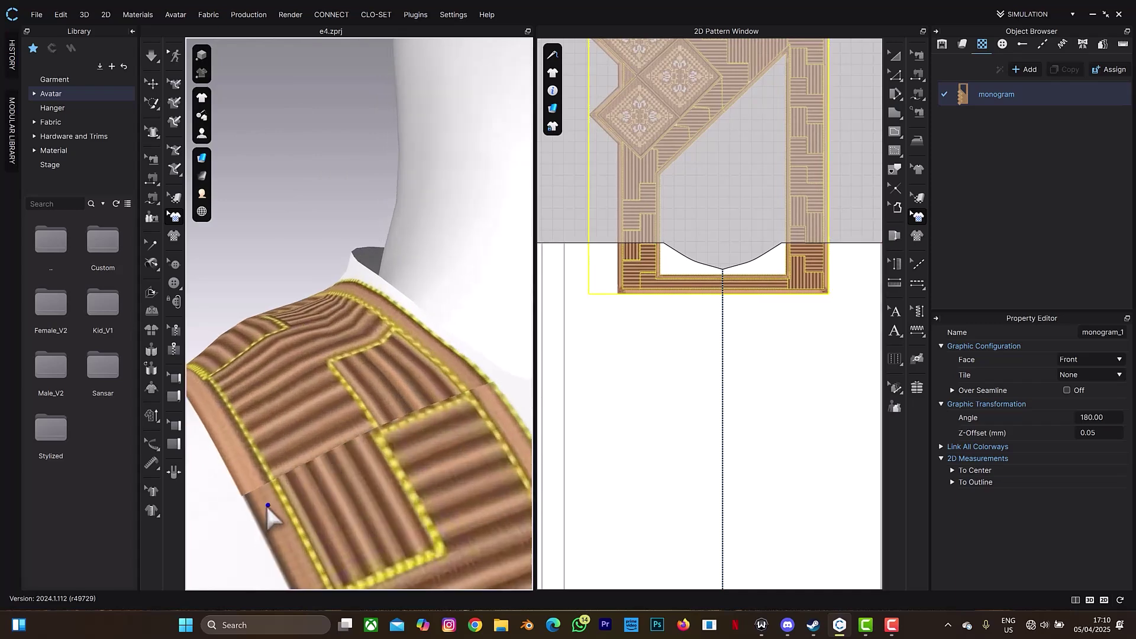
mouse_move(265, 505)
left_mouse_down()
mouse_move(305, 478)
mouse_move(254, 502)
left_mouse_up()
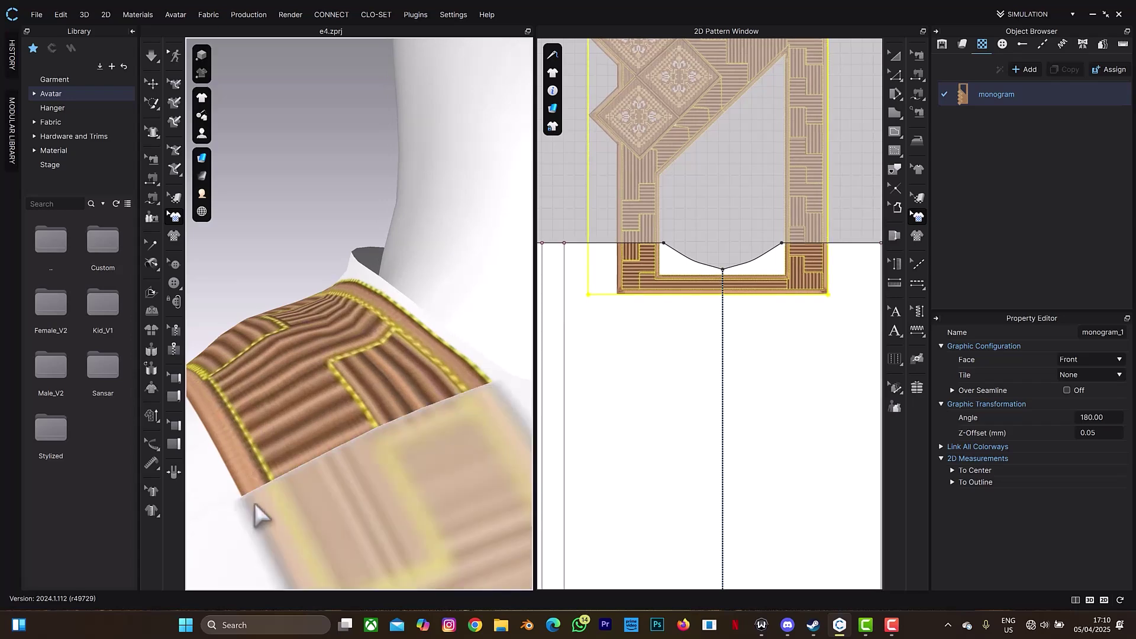
left_click_drag(358, 482, 357, 481)
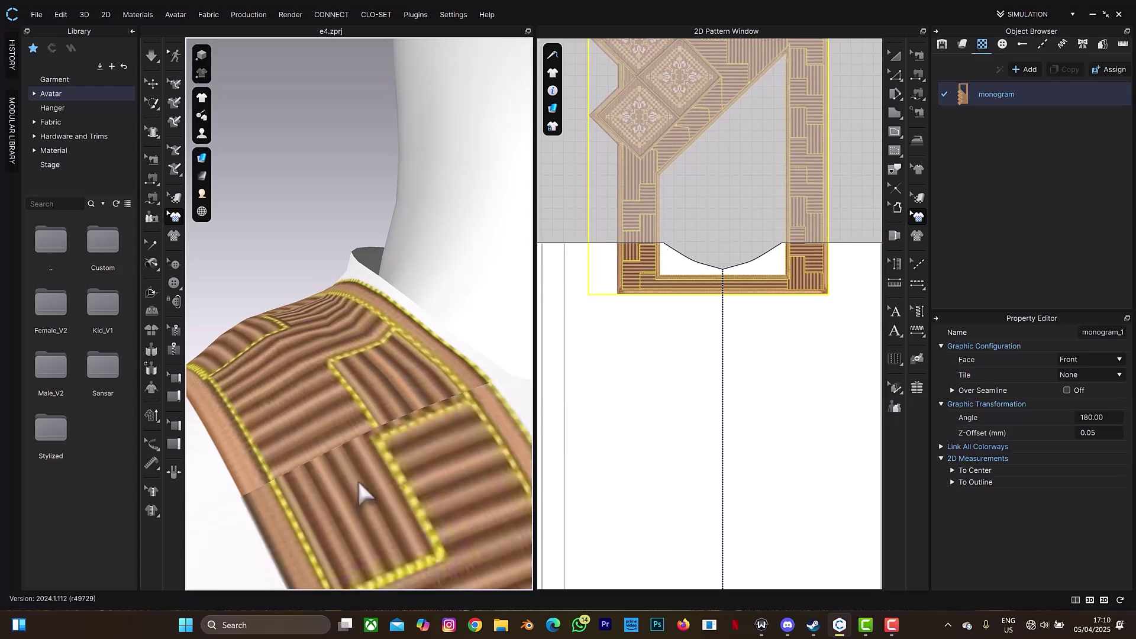
scroll(357, 479, "down", 5)
scroll(358, 478, "down", 12)
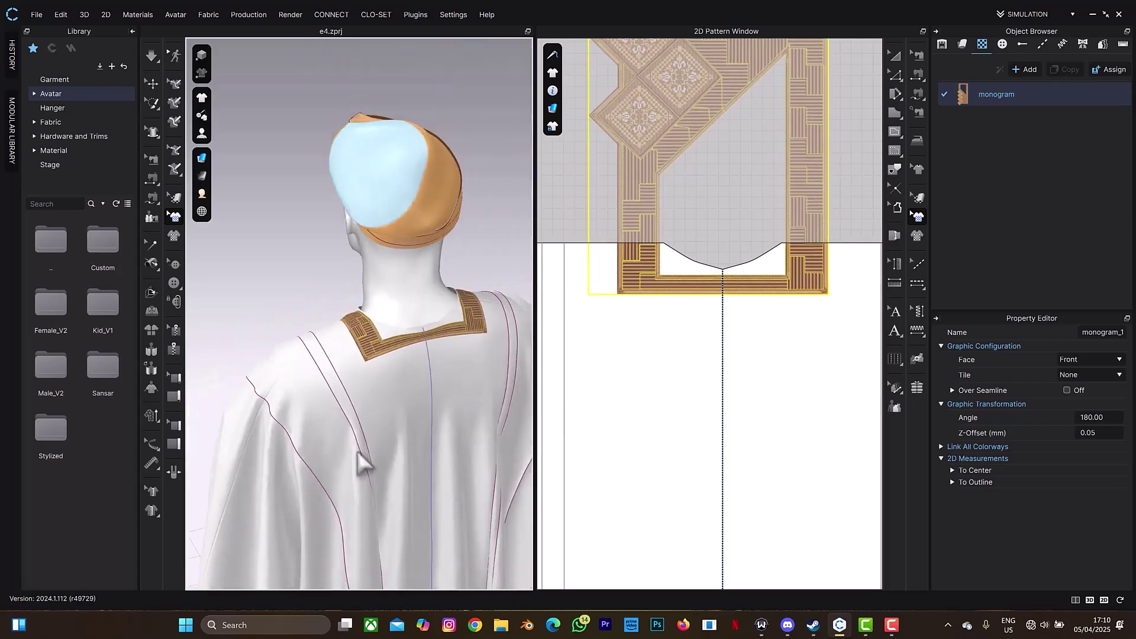
right_click_drag(381, 436, 500, 420)
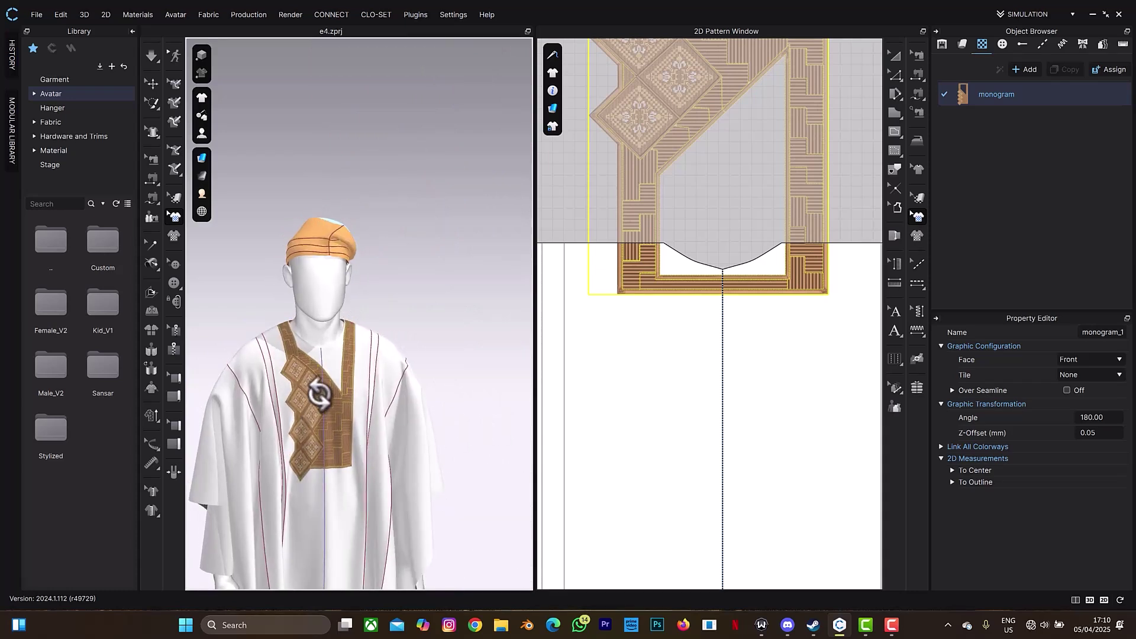
scroll(707, 380, "down", 4)
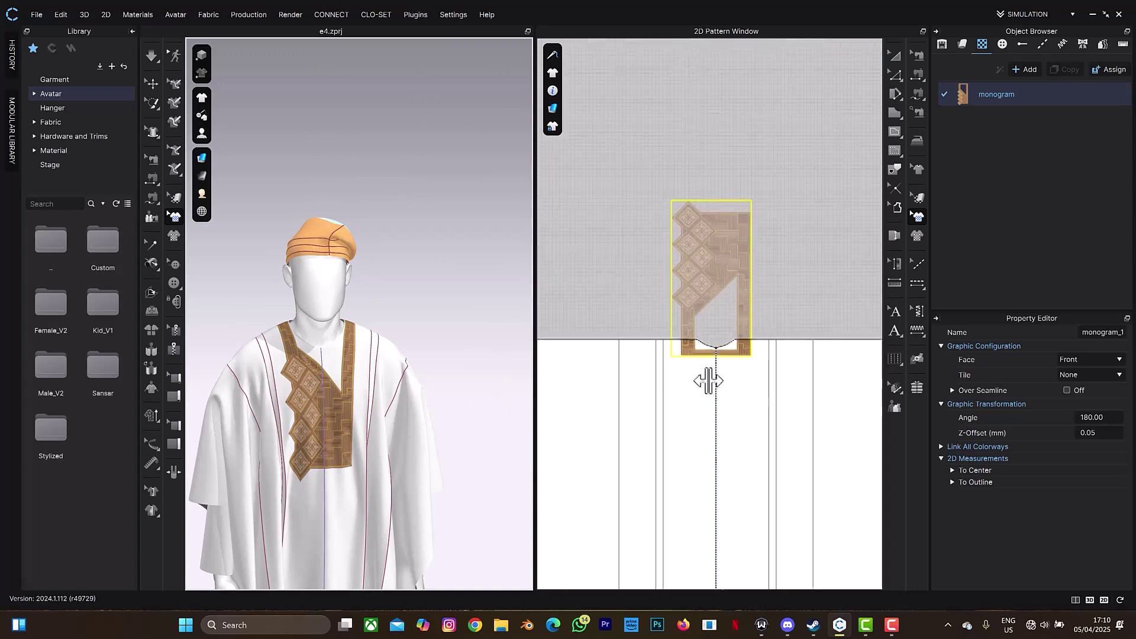
right_click_drag(720, 389, 823, 387)
middle_click_drag(824, 387, 1012, 348)
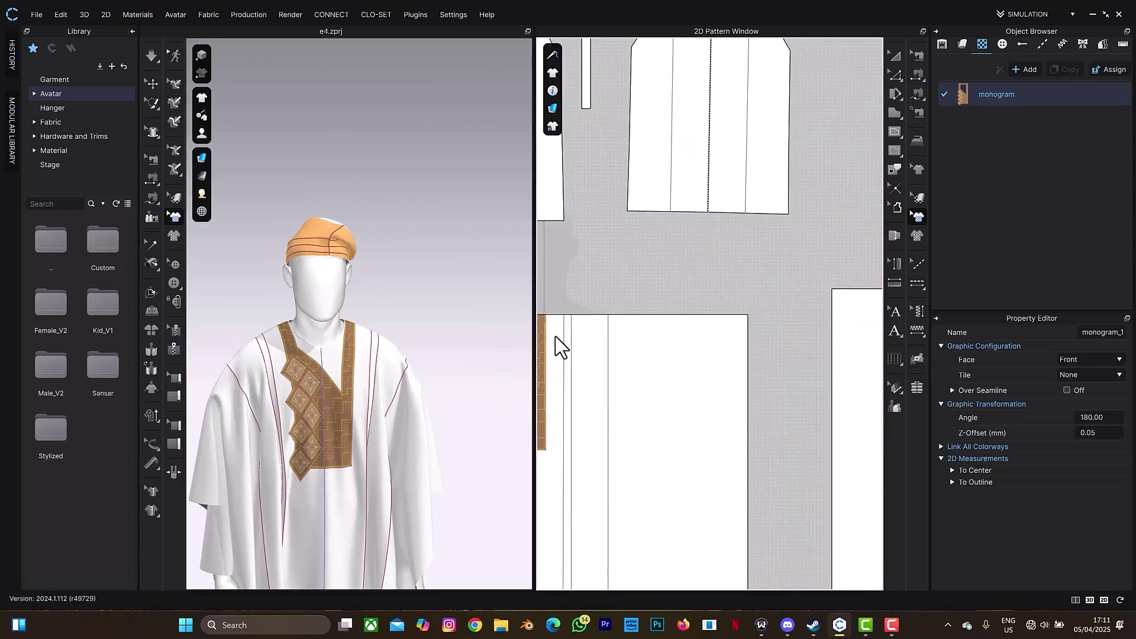
middle_click_drag(557, 338, 763, 316)
scroll(692, 379, "up", 2)
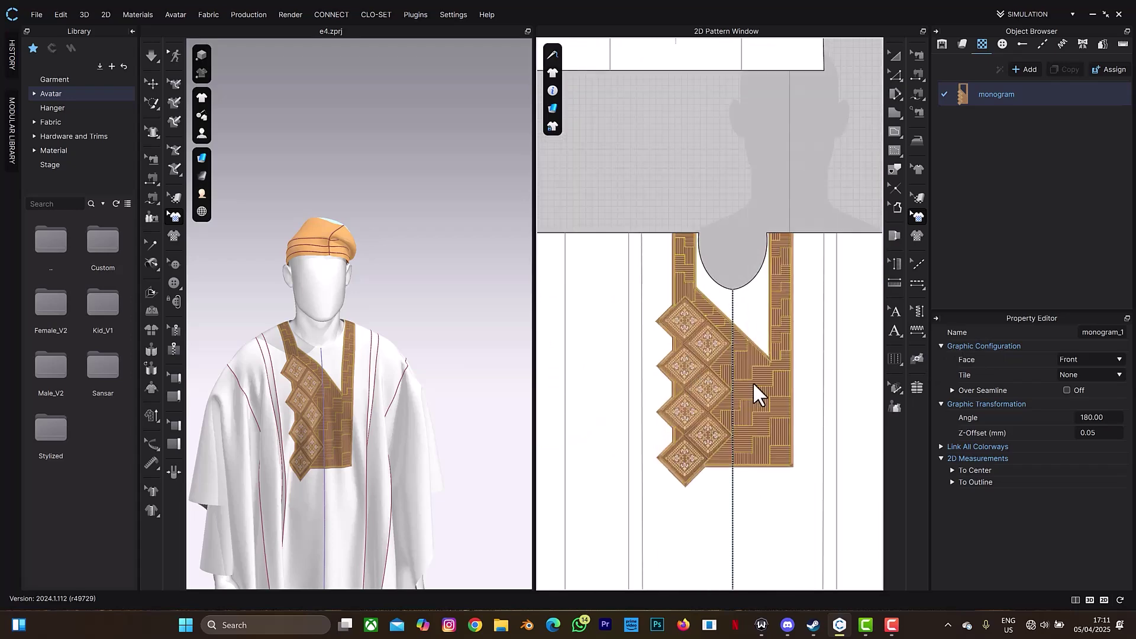
scroll(753, 382, "down", 4)
key("a")
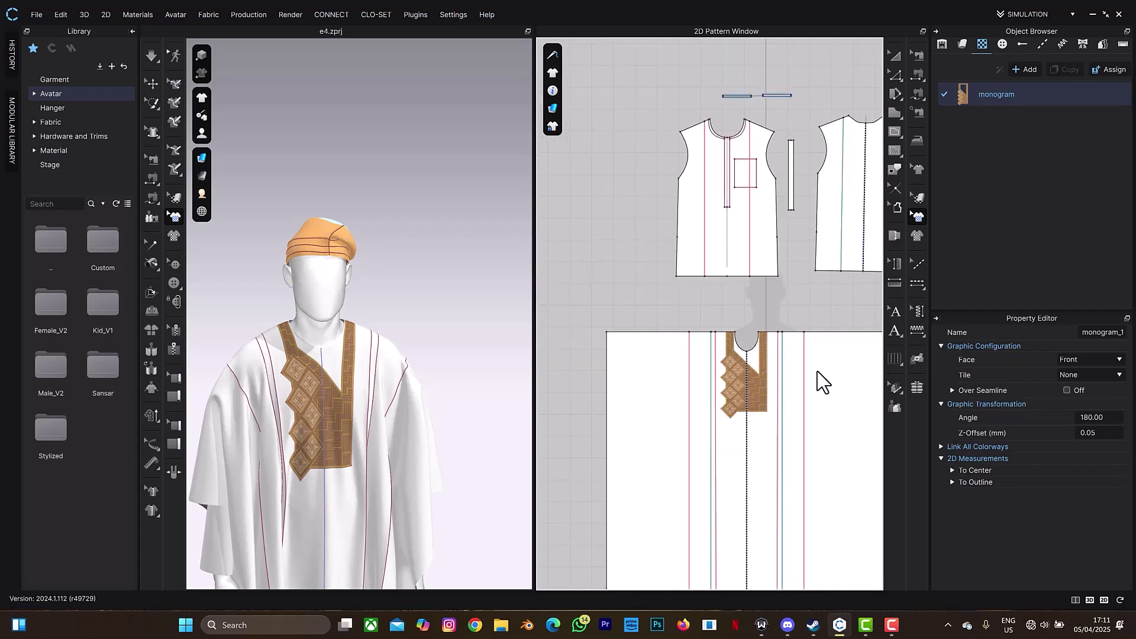
left_click(840, 342)
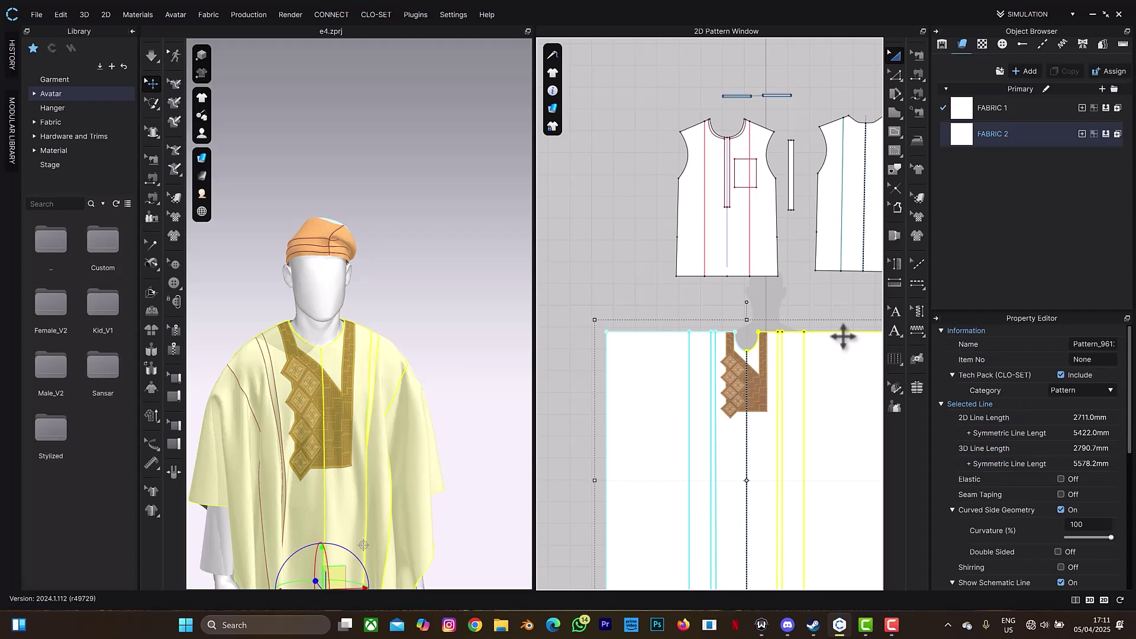
right_click(843, 338)
left_click(889, 198)
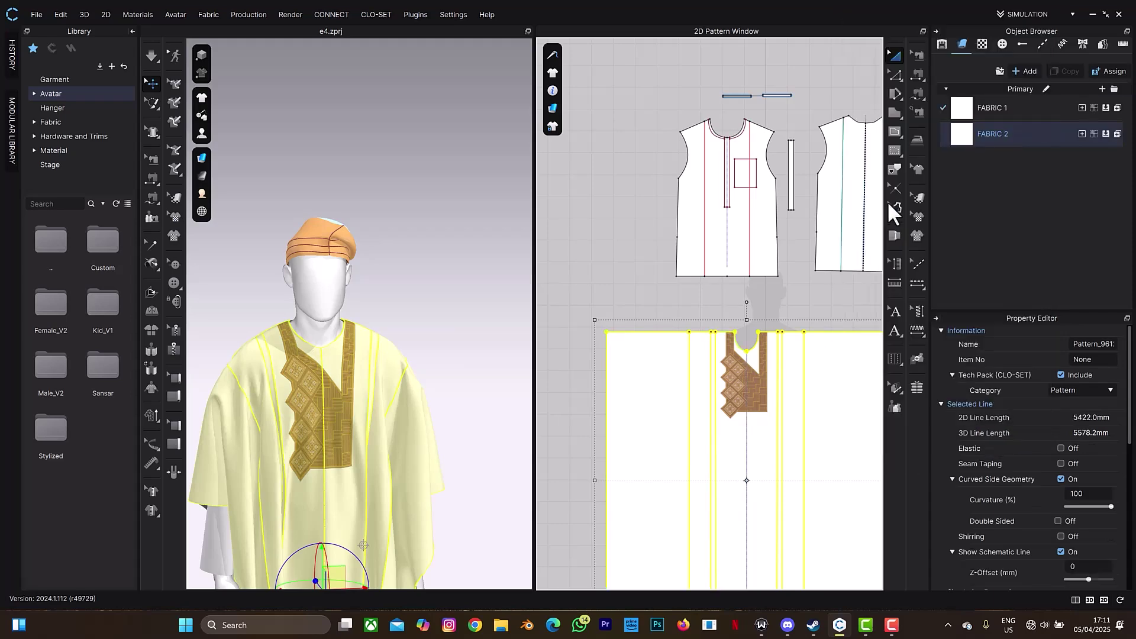
scroll(829, 322, "down", 5)
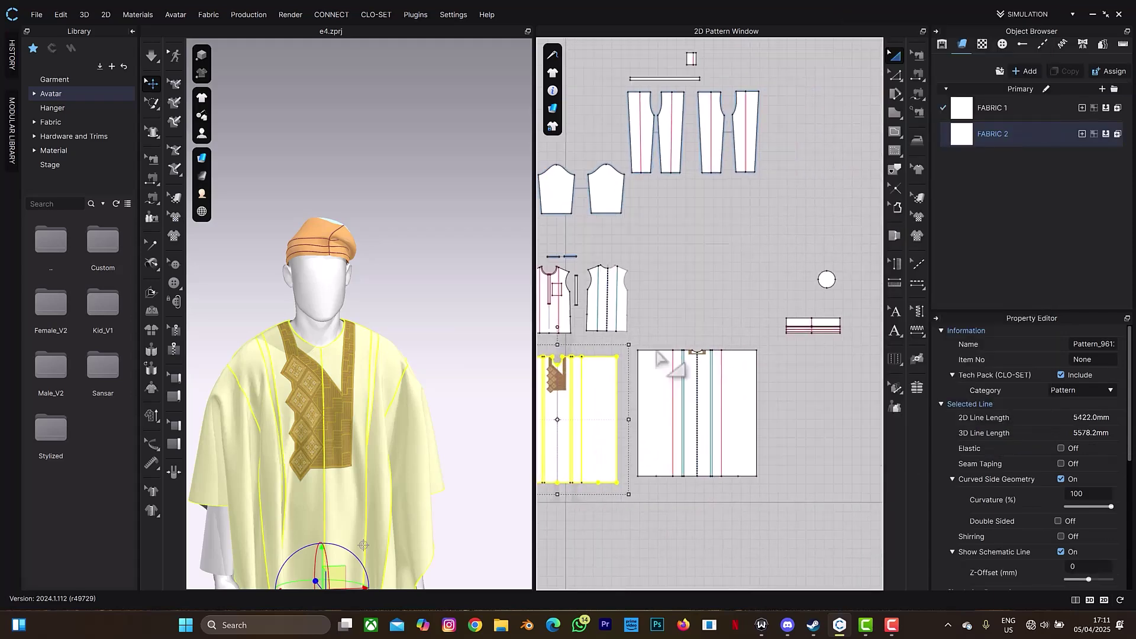
scroll(700, 373, "up", 5)
left_click(829, 325)
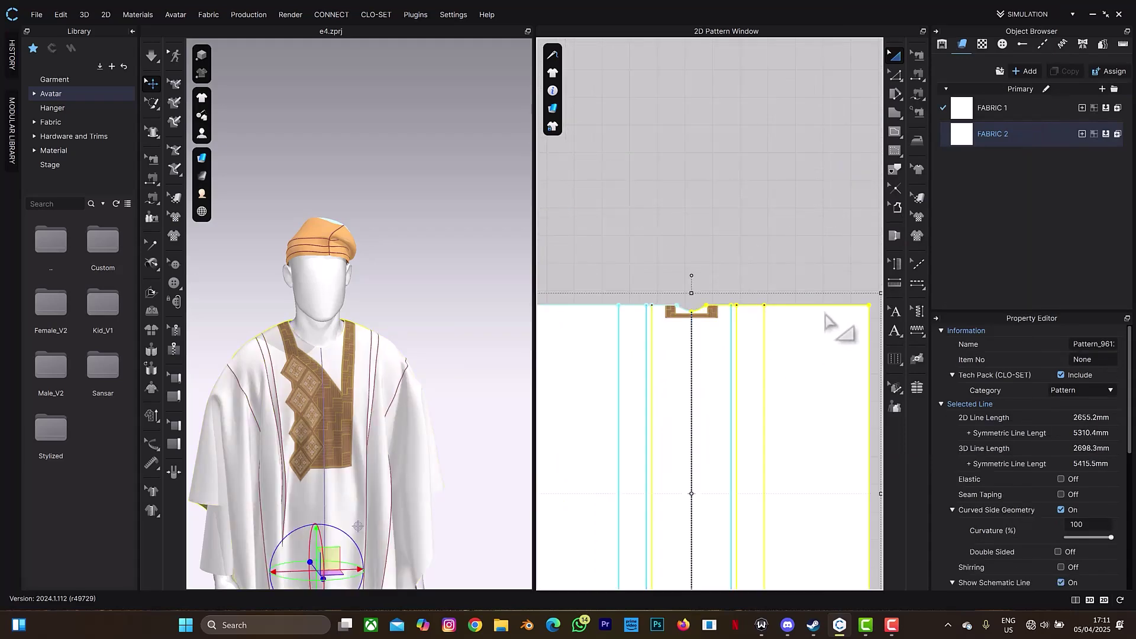
right_click(826, 317)
left_click(898, 194)
scroll(662, 377, "down", 3)
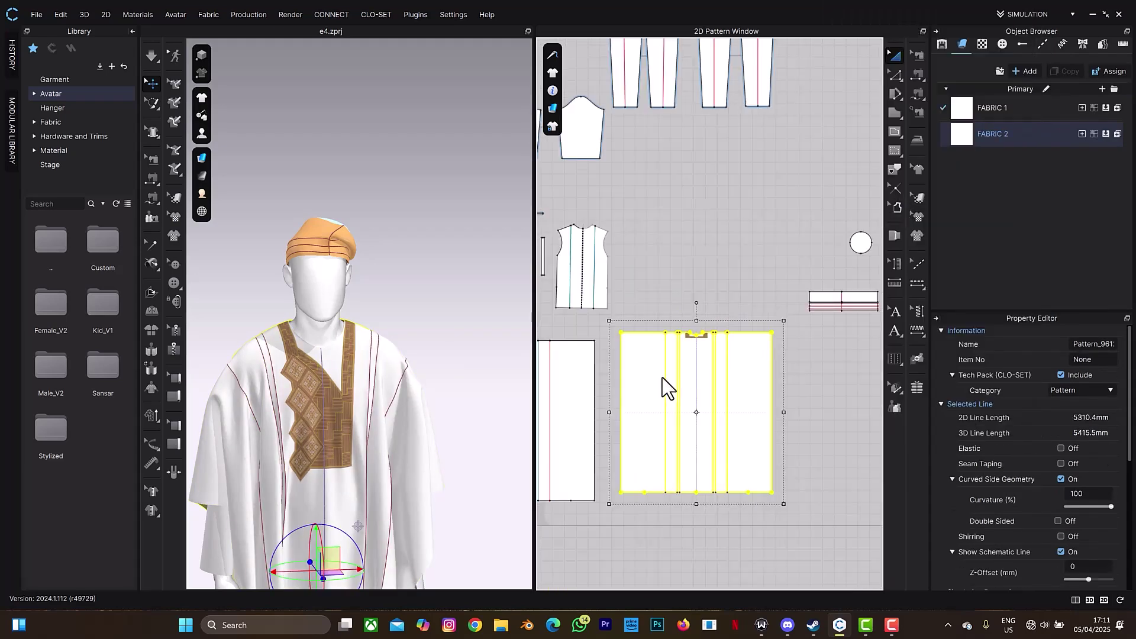
middle_click_drag(687, 368, 828, 293)
scroll(729, 272, "up", 5)
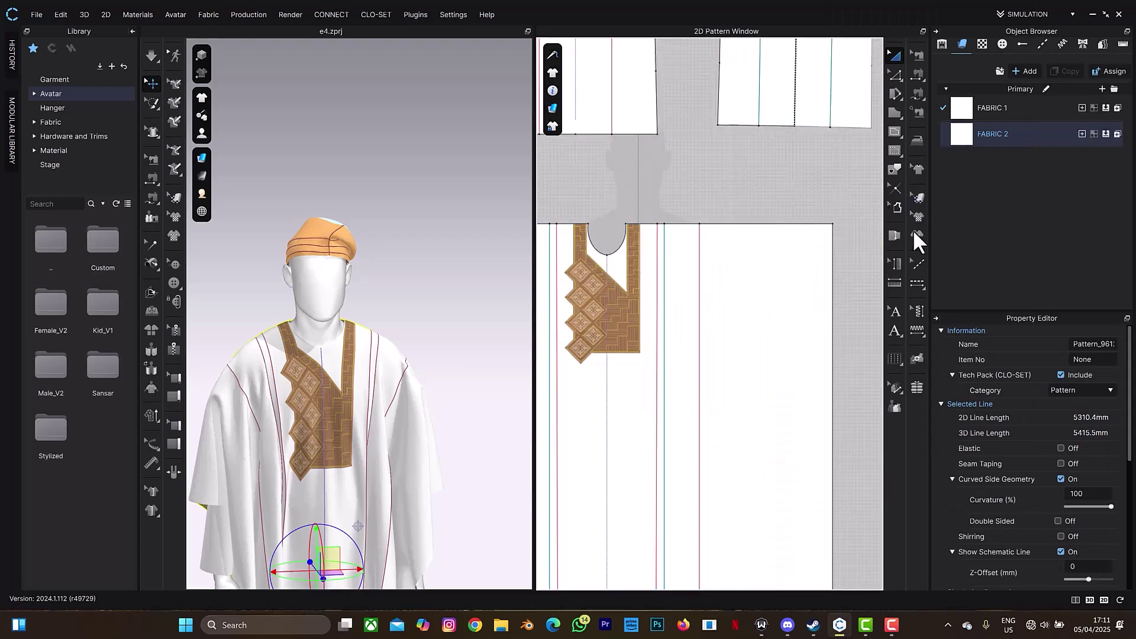
Trace the front neckline monogram graphic as an internal shape.
left_click(912, 215)
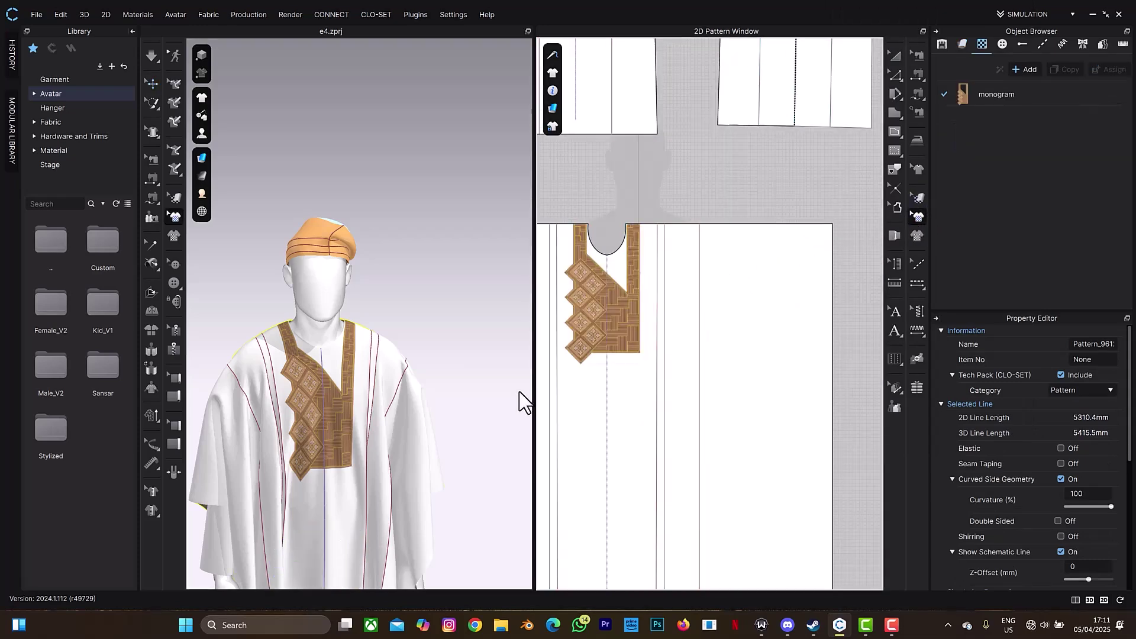
scroll(562, 313, "up", 3)
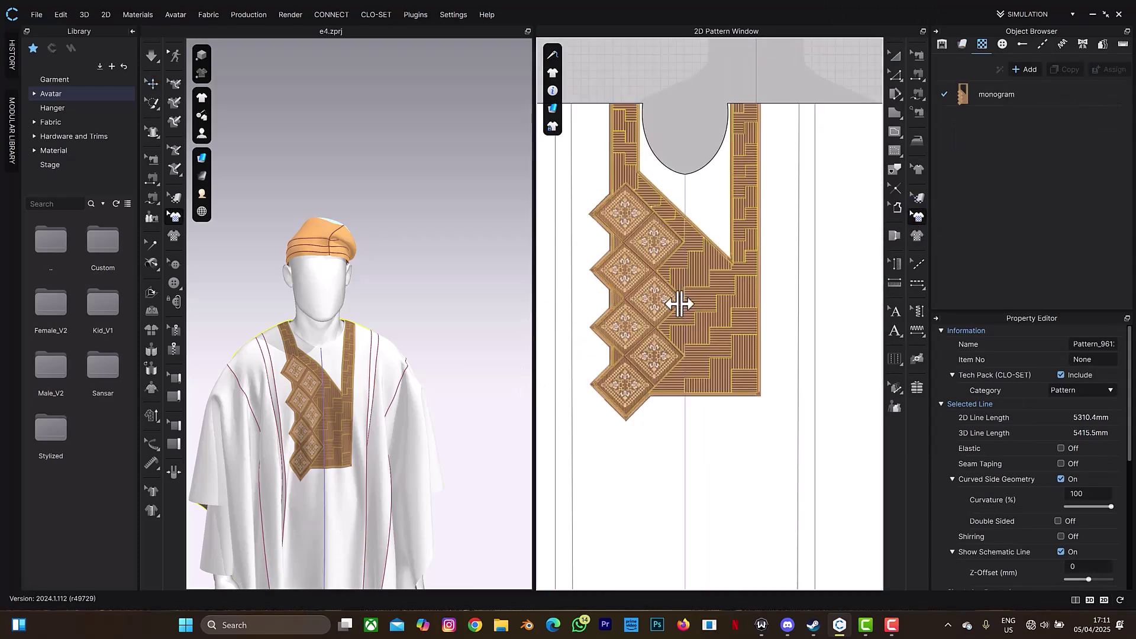
left_click(704, 312)
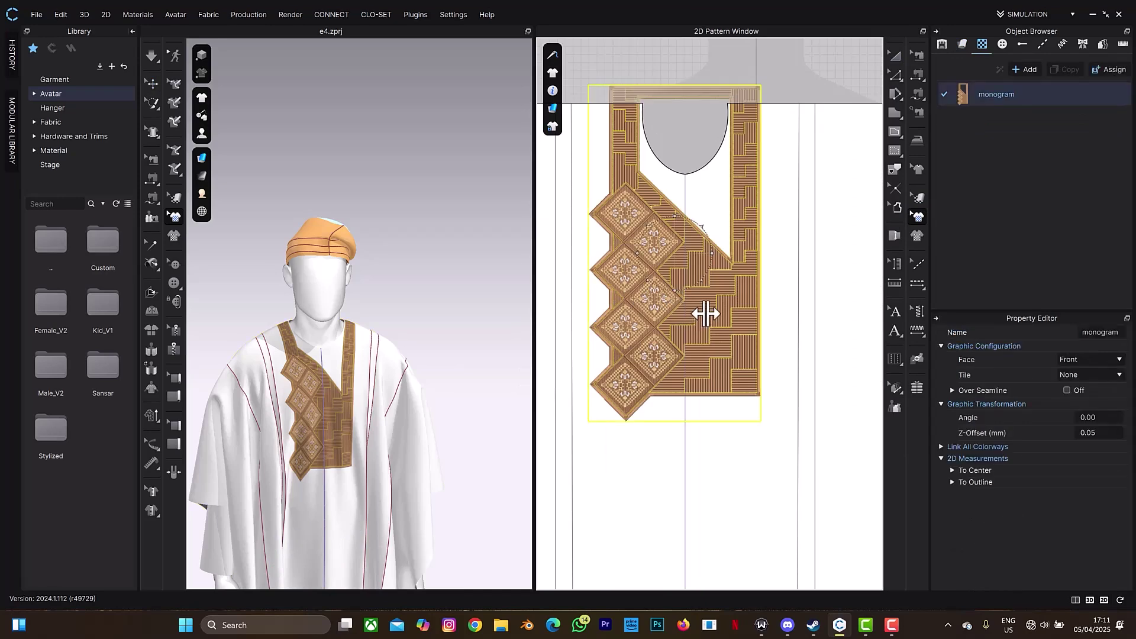
right_click(704, 313)
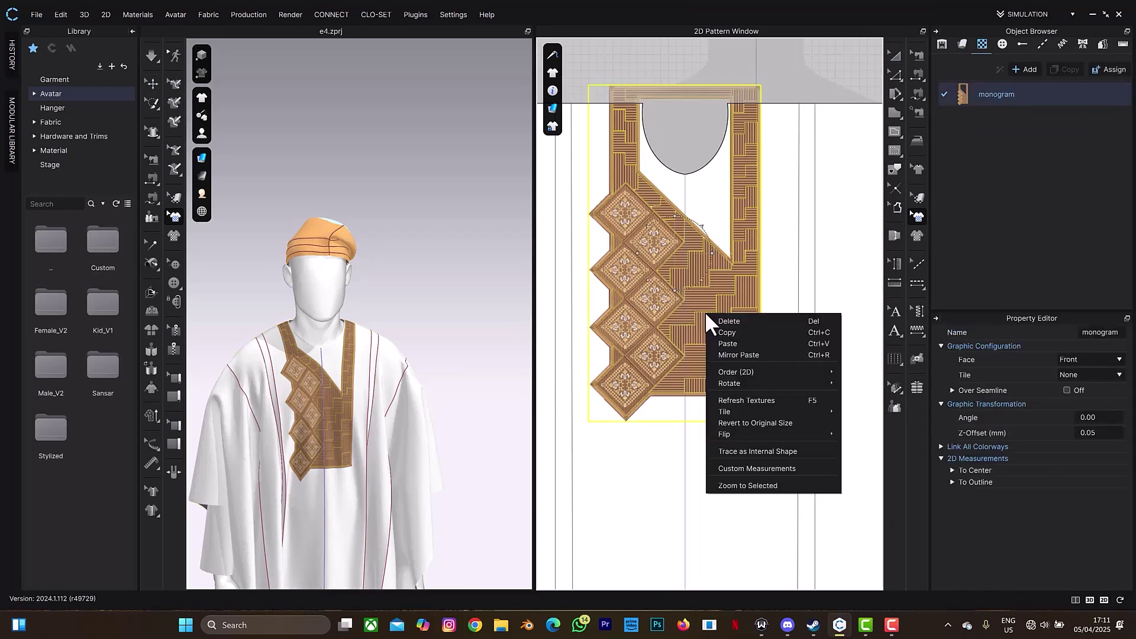
left_click(787, 451)
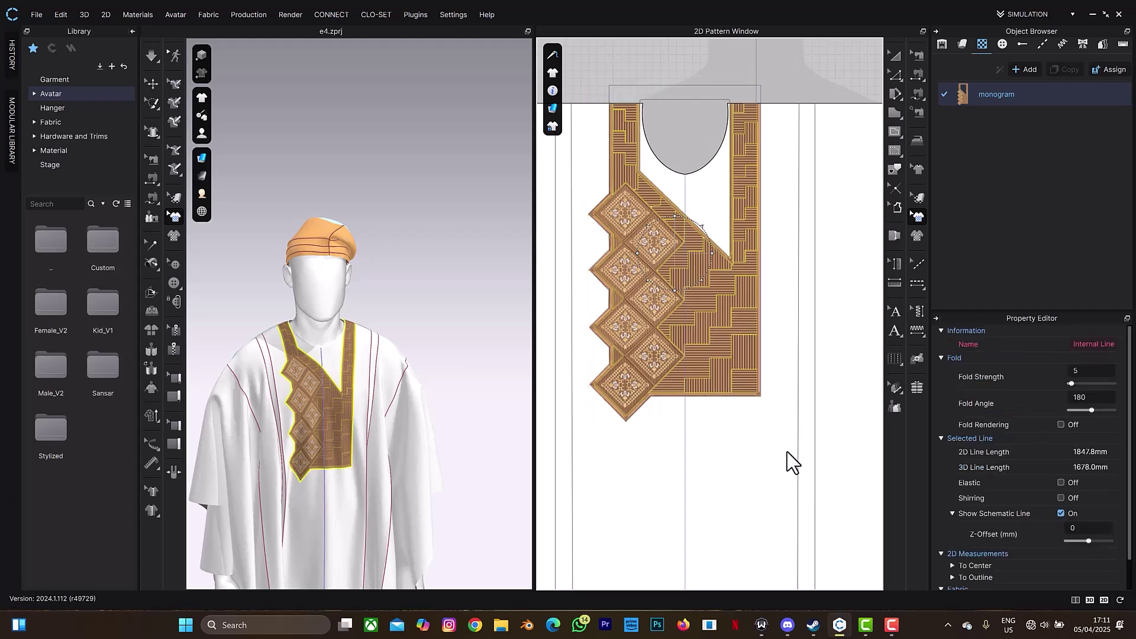
Trace the back neckline monogram graphic as an internal shape as well.
scroll(787, 453, "down", 5)
middle_click_drag(759, 355, 452, 373)
scroll(828, 388, "up", 5)
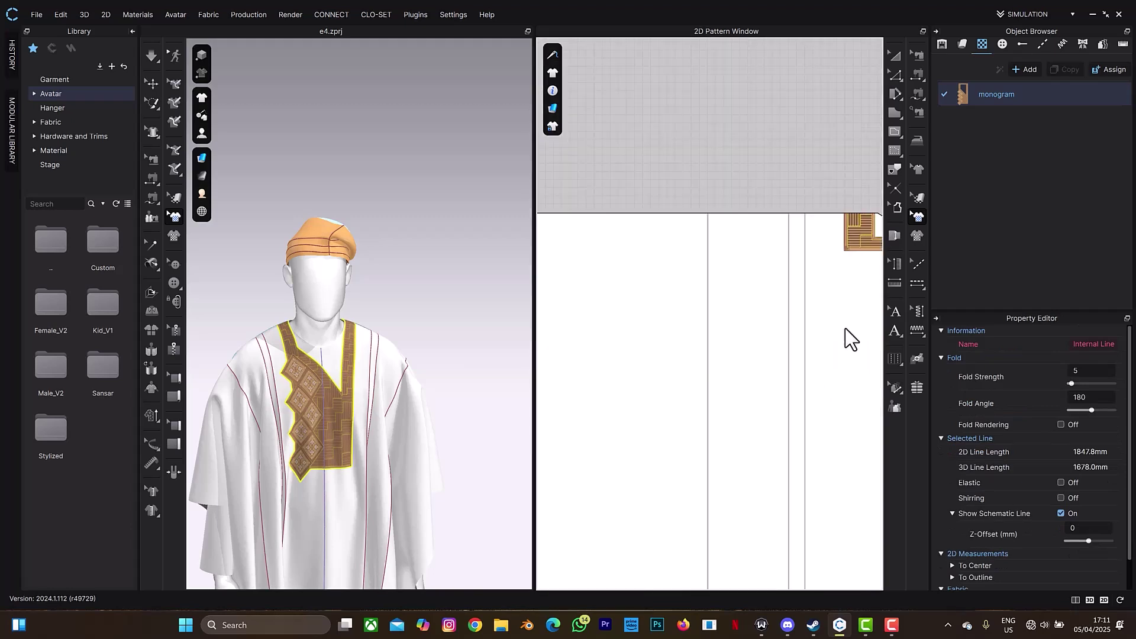
middle_click_drag(850, 338, 728, 426)
left_click(740, 320)
right_click(739, 321)
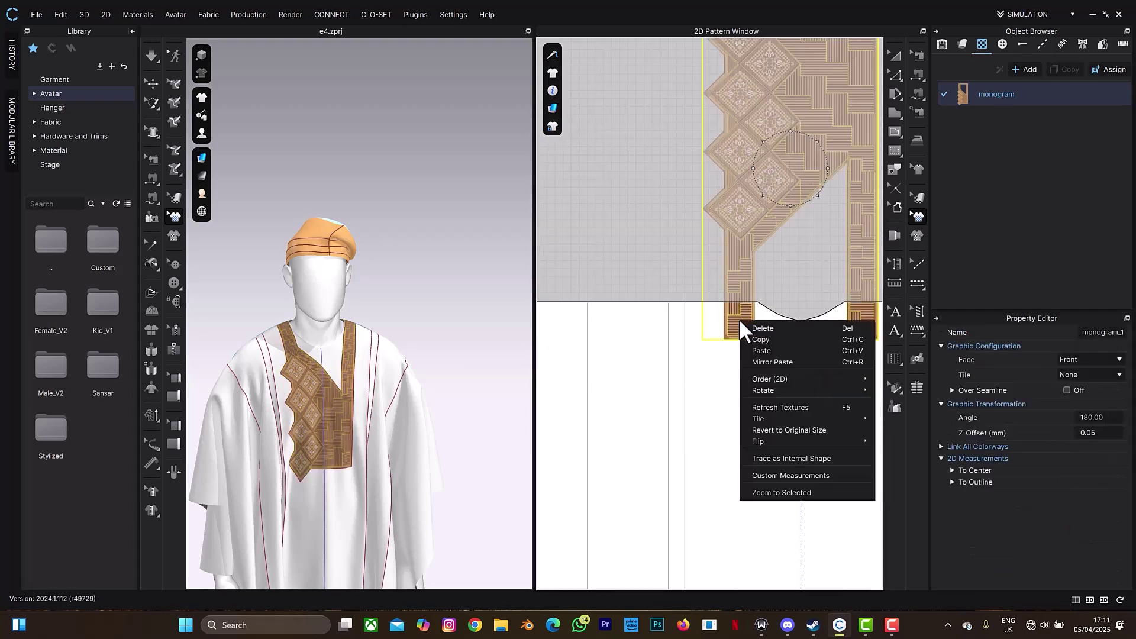
left_click(798, 460)
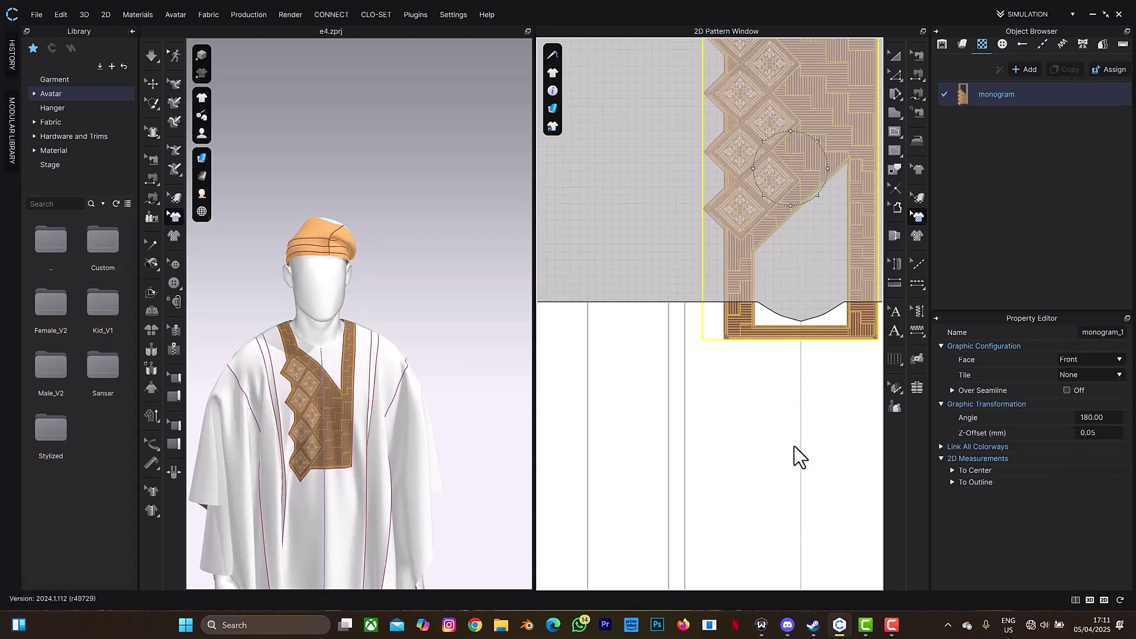
Apply Cut & Sew to the front embroidery's internal outline with Transform Pattern.
key("ctrl+z")
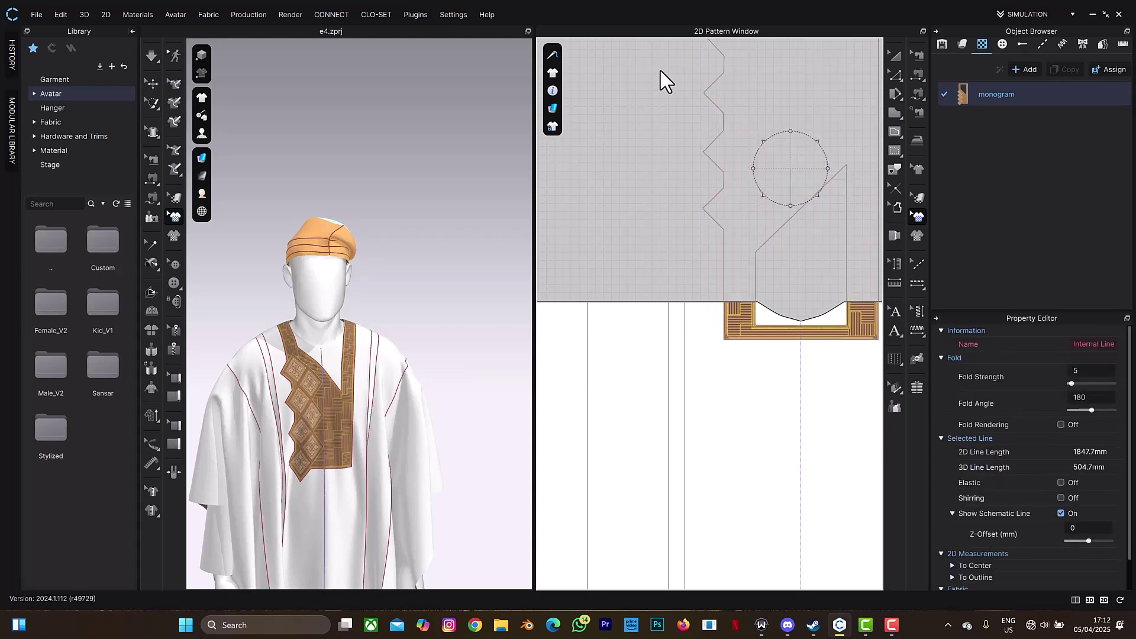
scroll(621, 460, "down", 3)
middle_click_drag(717, 425, 935, 403)
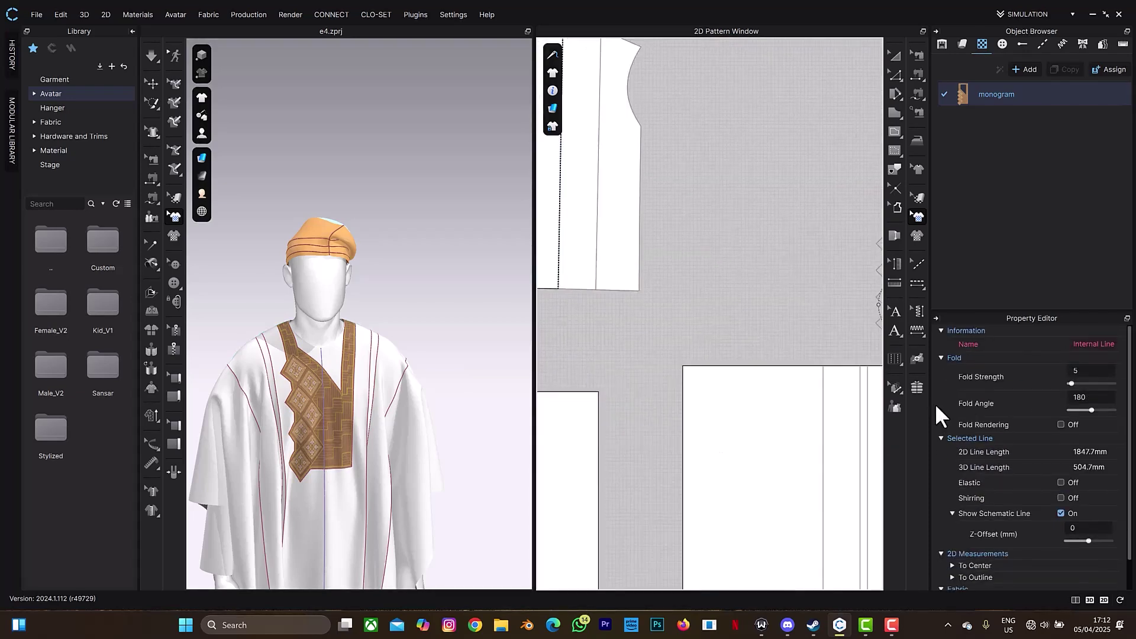
scroll(728, 347, "down", 3)
scroll(685, 347, "up", 4)
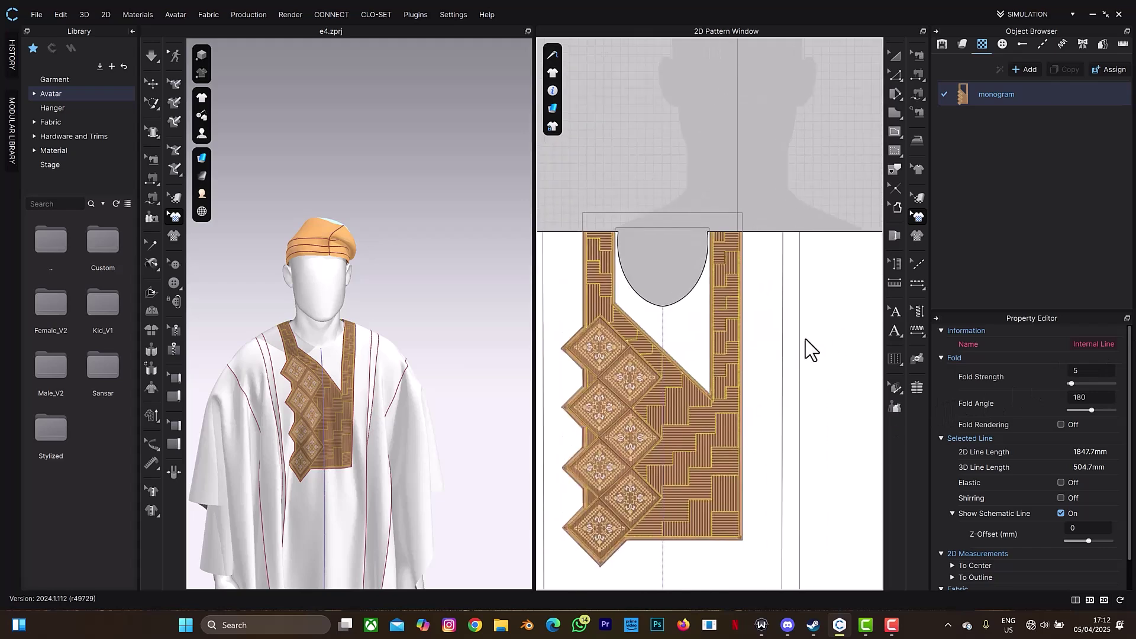
key("a")
left_click(743, 215)
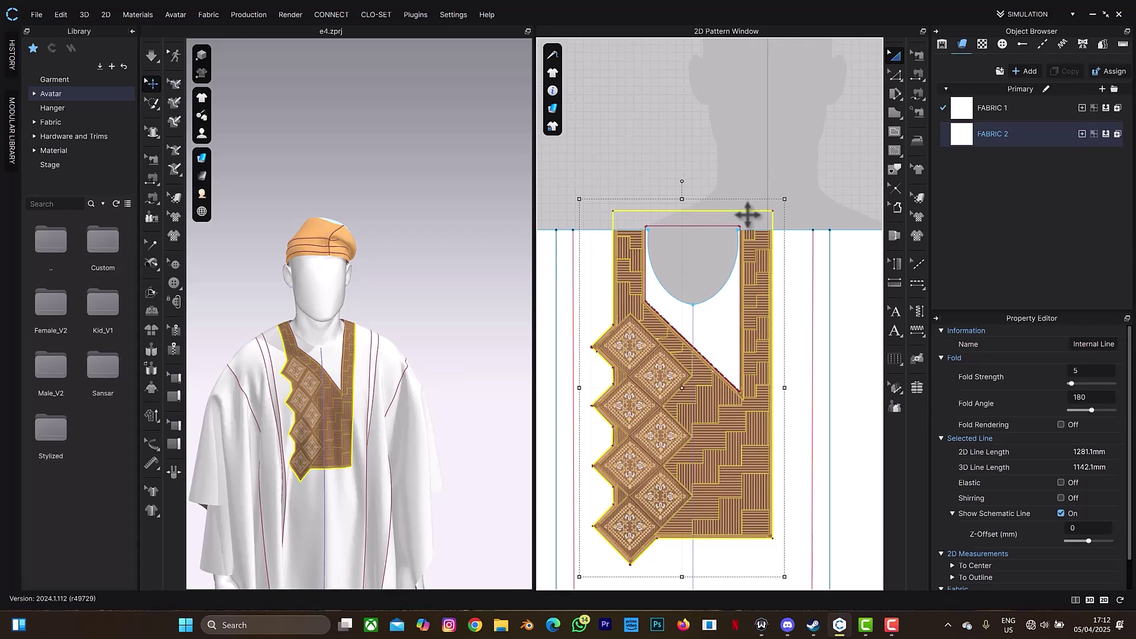
right_click(747, 215)
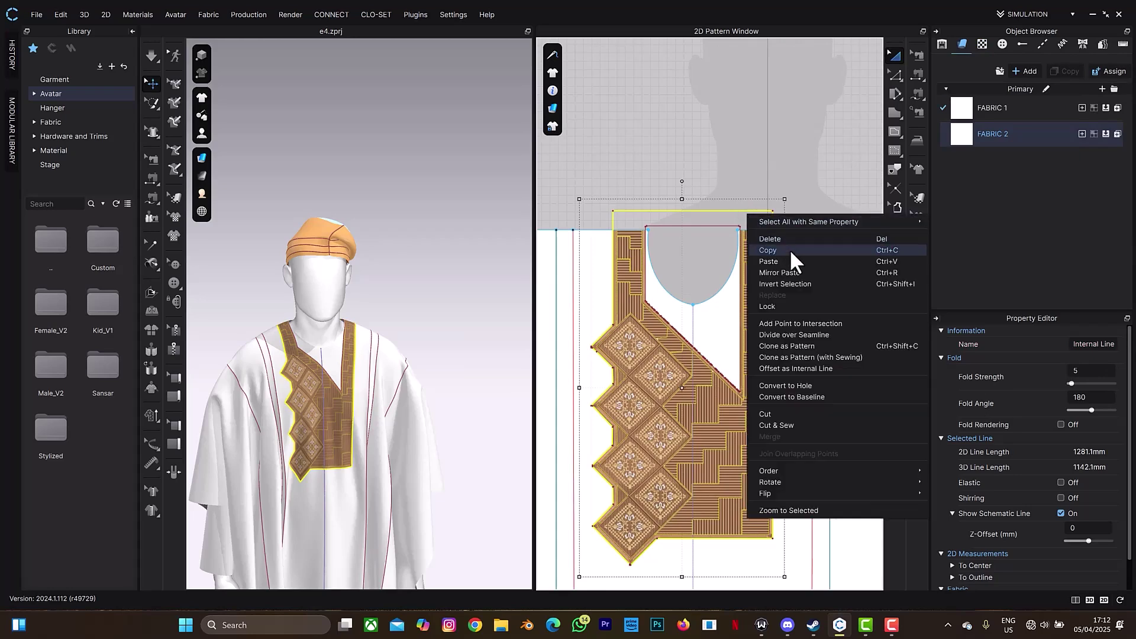
left_click(771, 425)
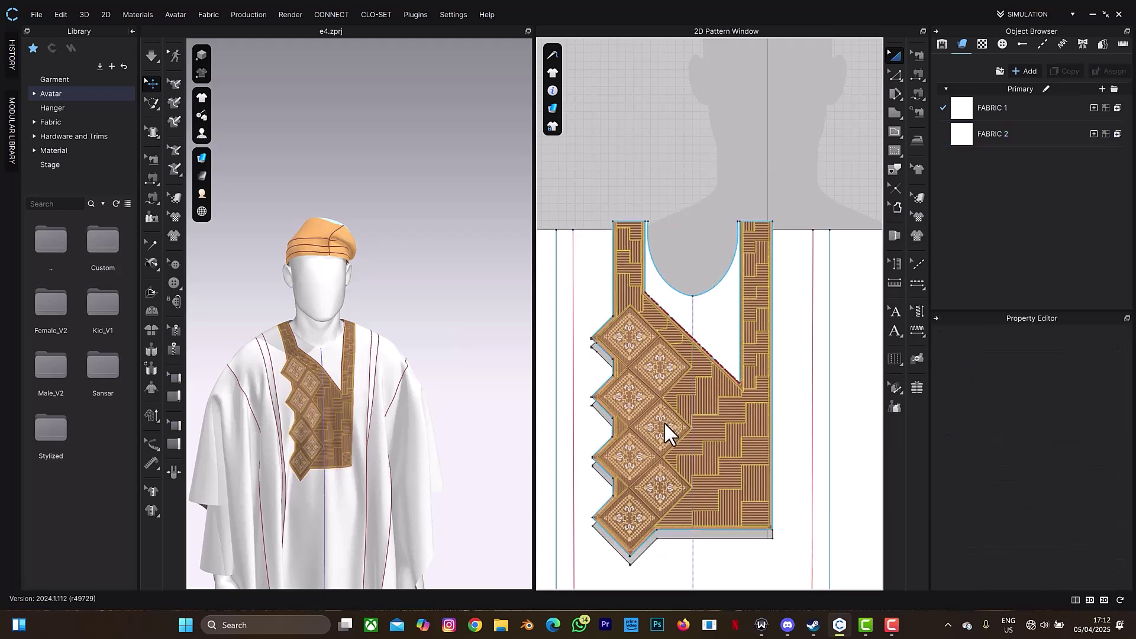
Cut & Sew along the internal line at the front embroidery's neck edge.
scroll(686, 281, "up", 6)
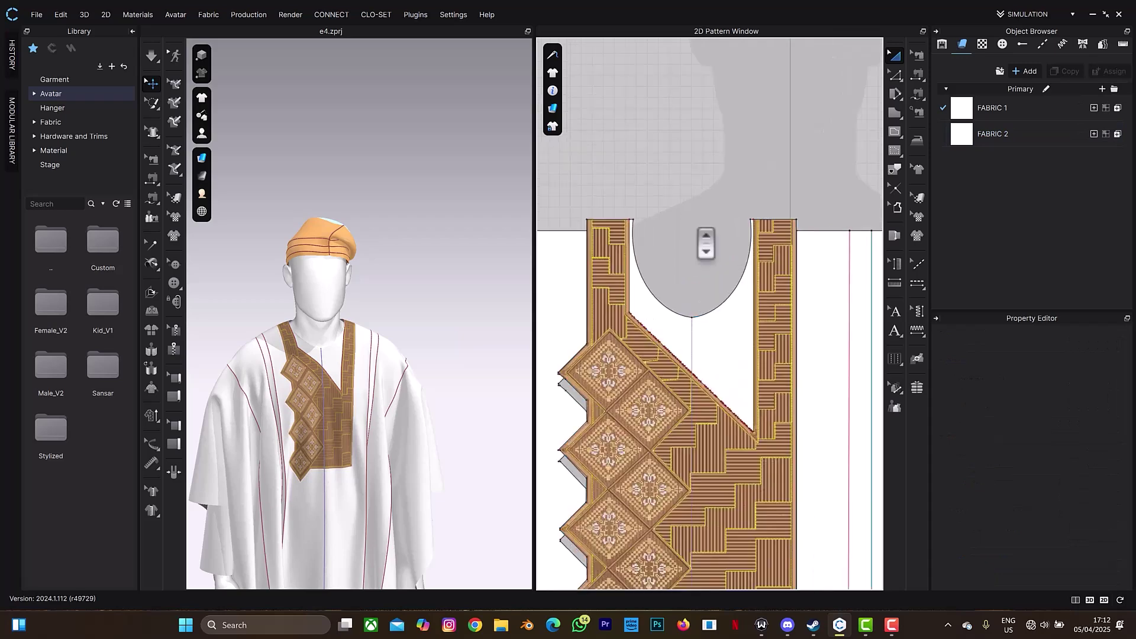
scroll(627, 328, "down", 5)
middle_click_drag(583, 277, 650, 268)
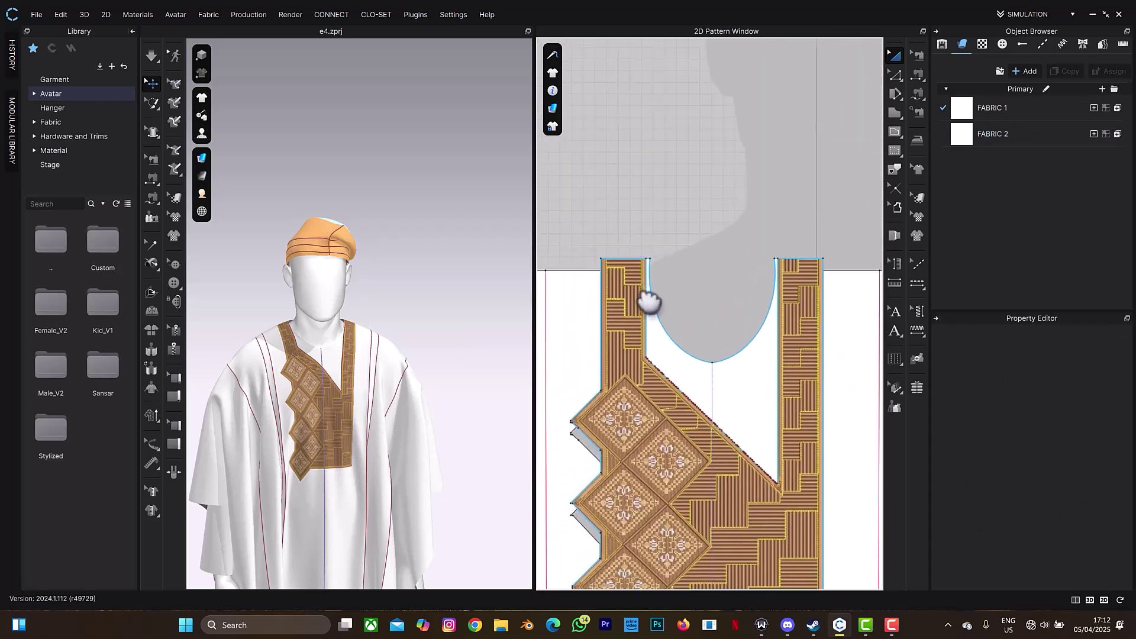
scroll(650, 303, "up", 5)
left_click(679, 355)
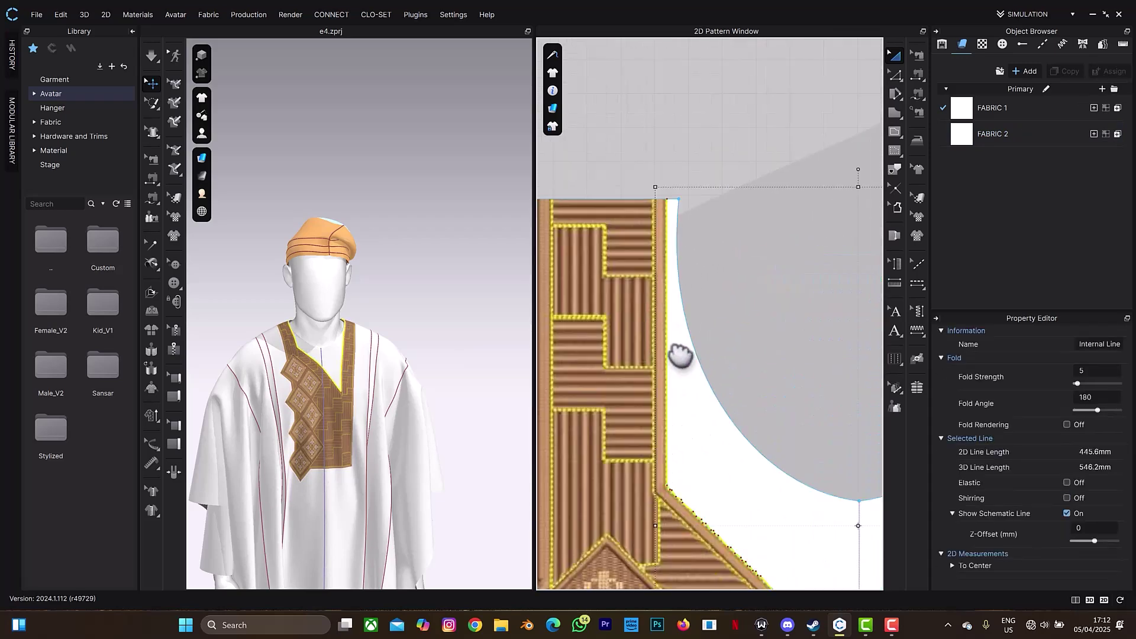
right_click(680, 355)
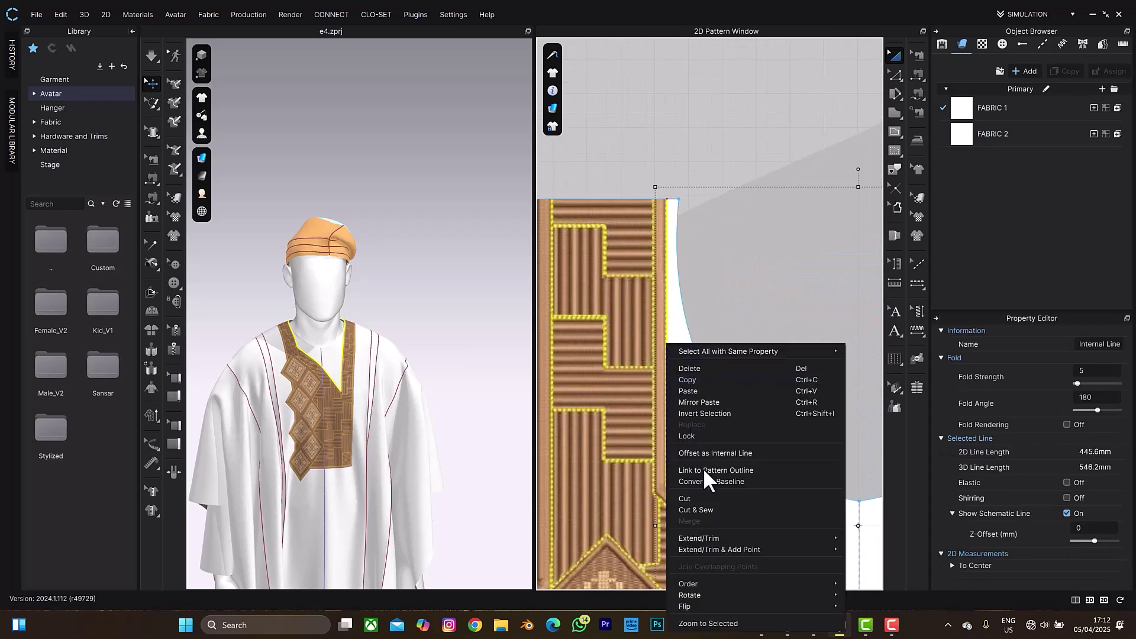
left_click(705, 509)
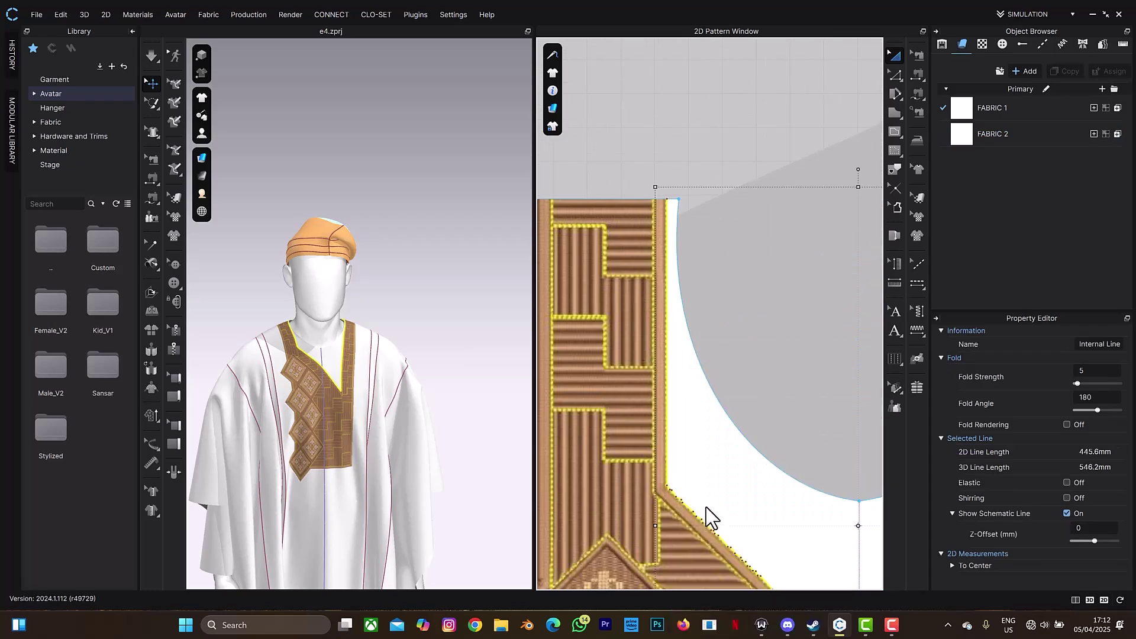
Cut & Sew the back neckline embroidery along its traced outline.
scroll(706, 507, "down", 5)
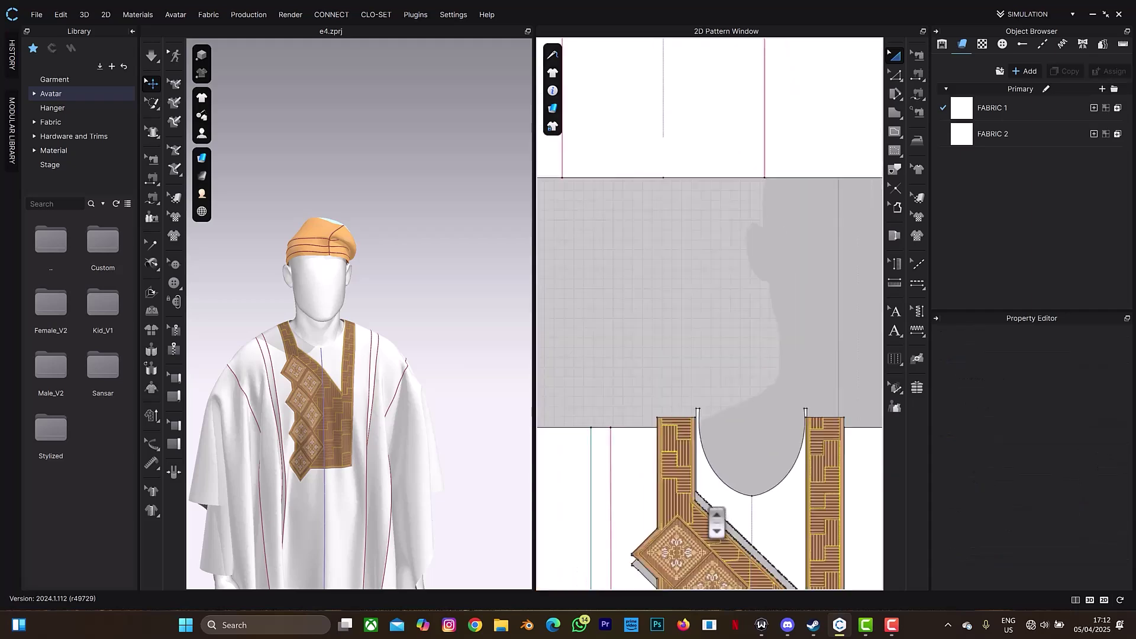
middle_click_drag(786, 500, 408, 294)
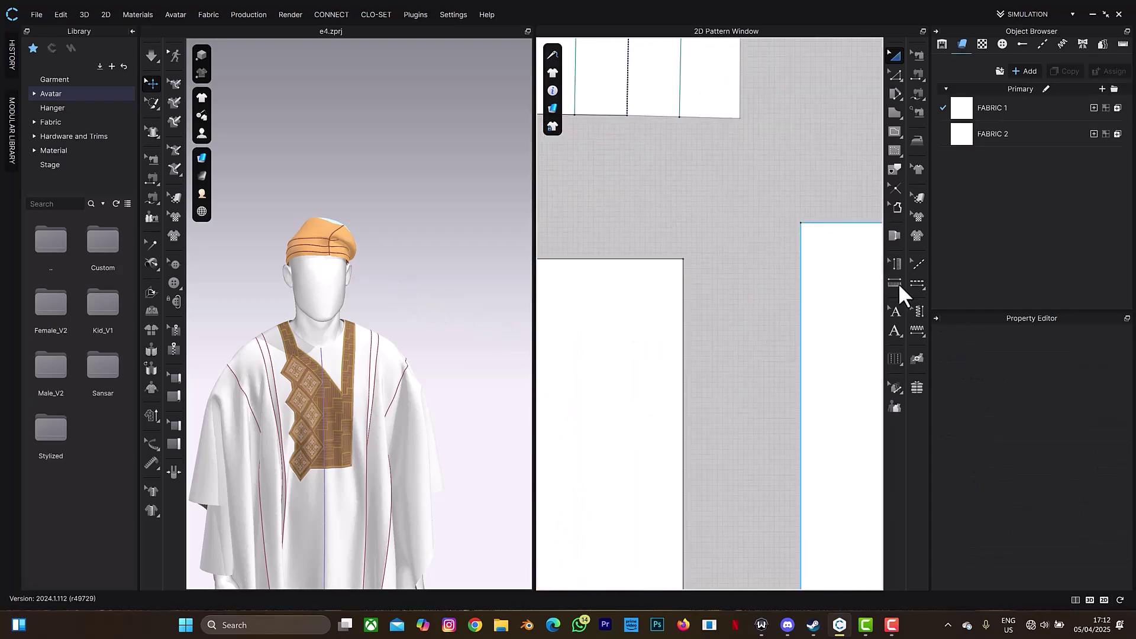
left_click(807, 213)
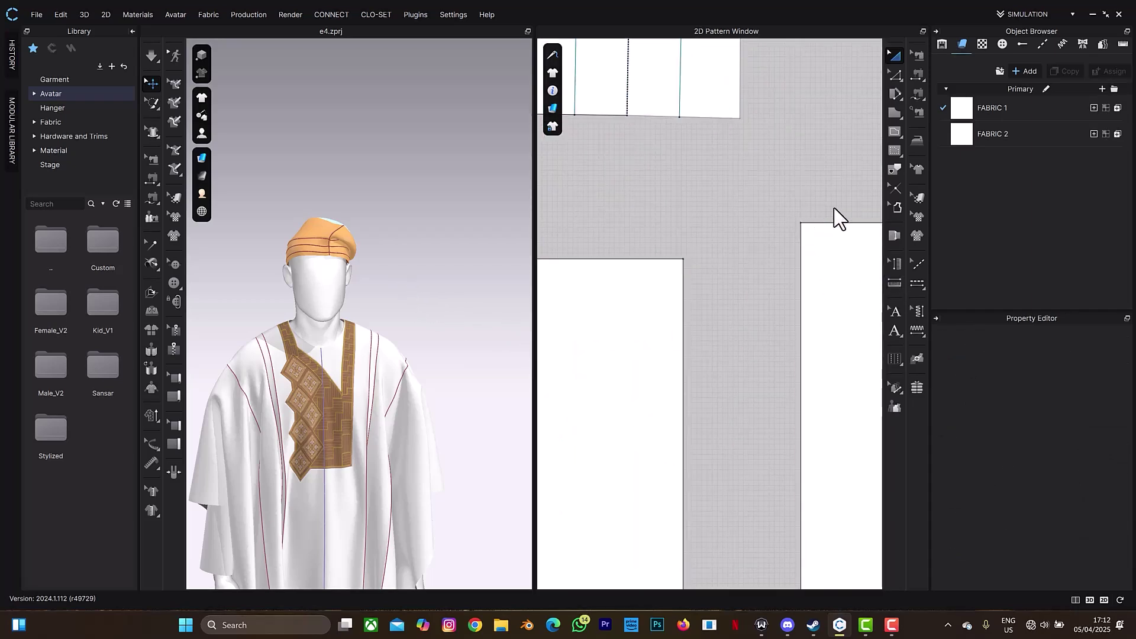
middle_click_drag(790, 206, 391, 198)
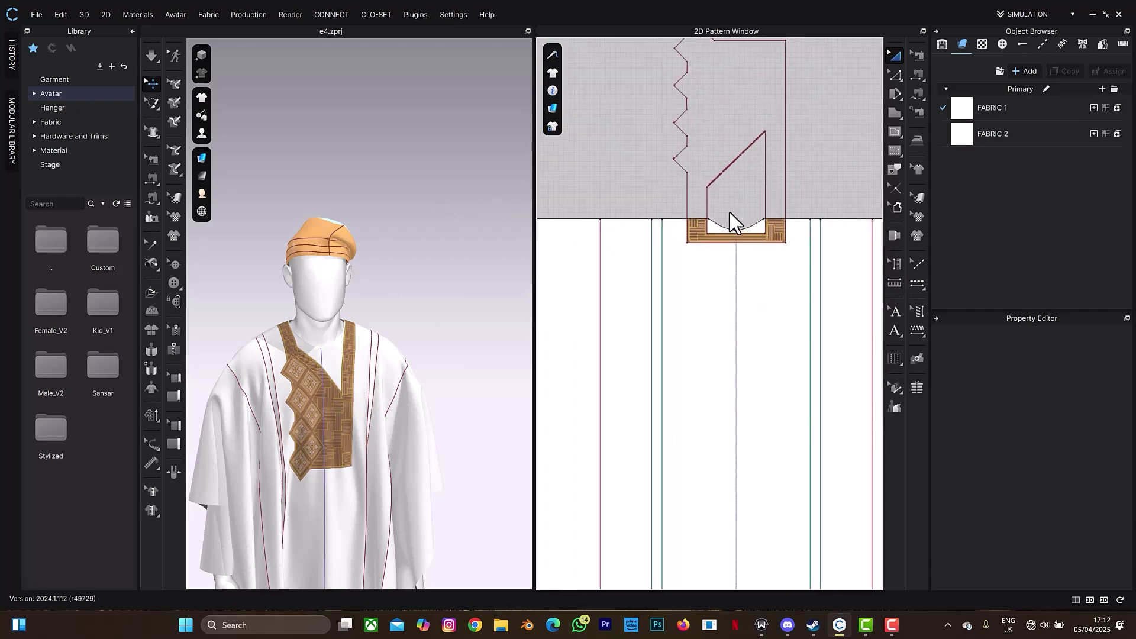
scroll(730, 211, "up", 5)
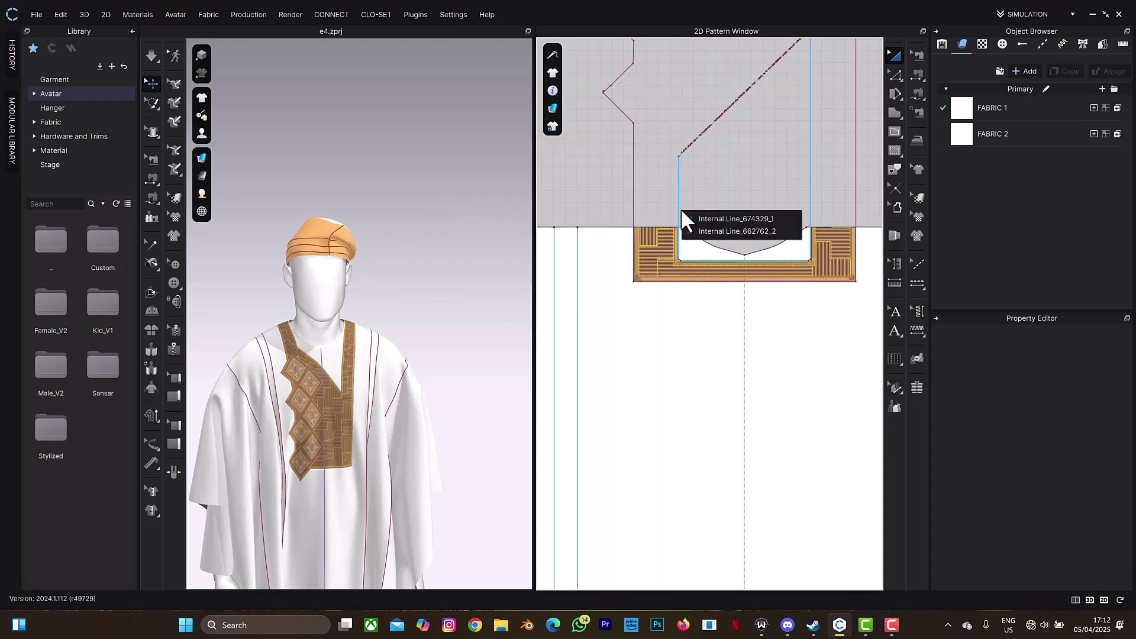
left_click(631, 208)
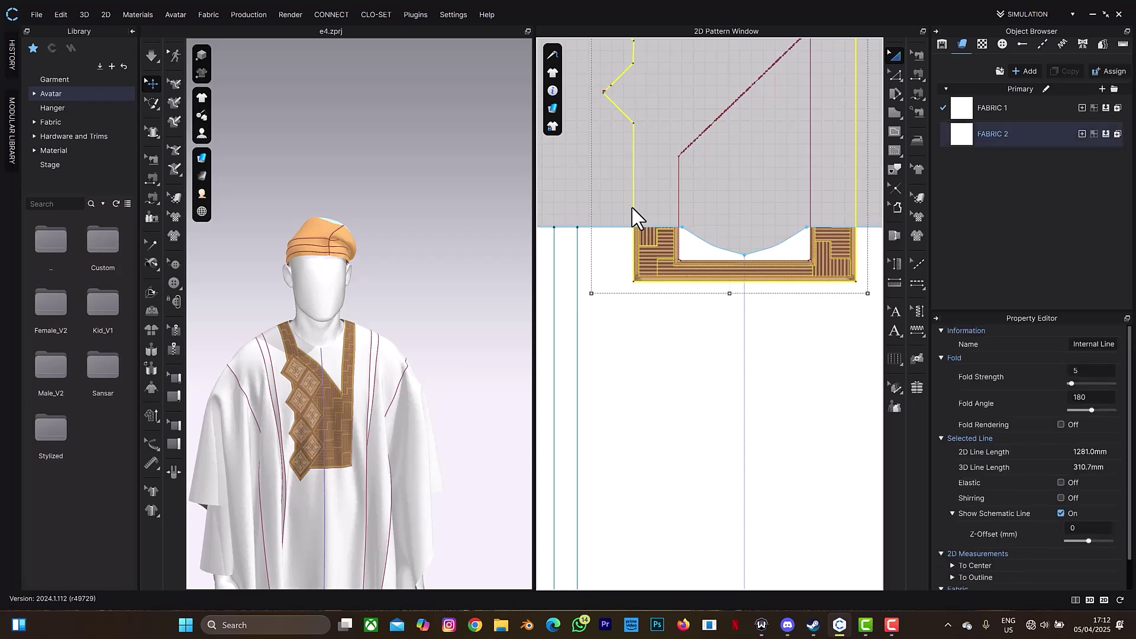
right_click(631, 205)
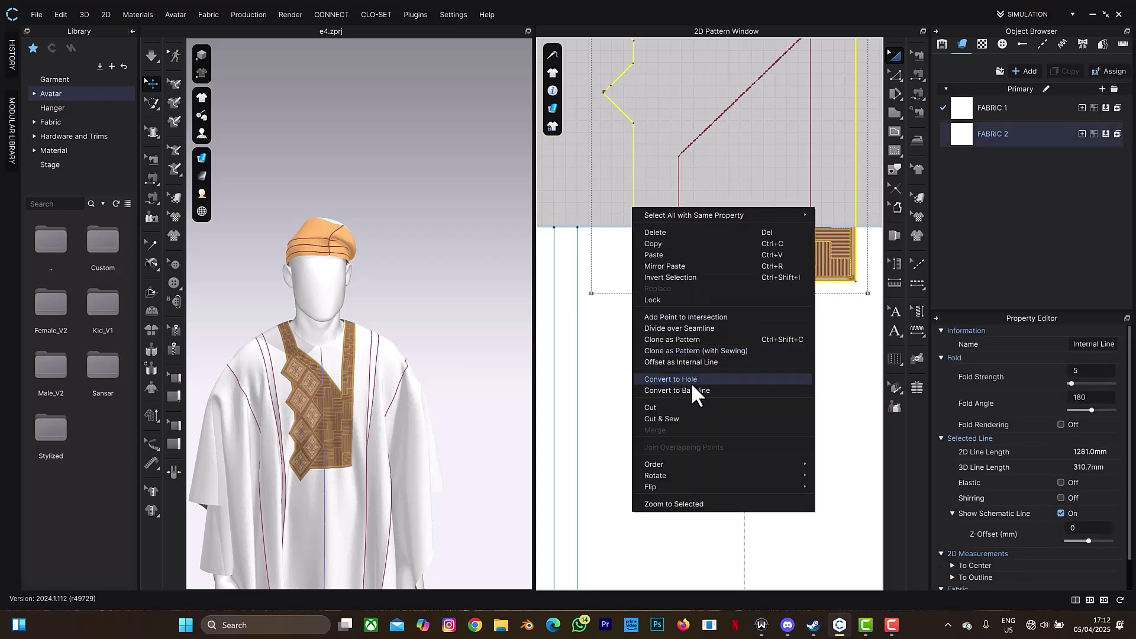
left_click(683, 416)
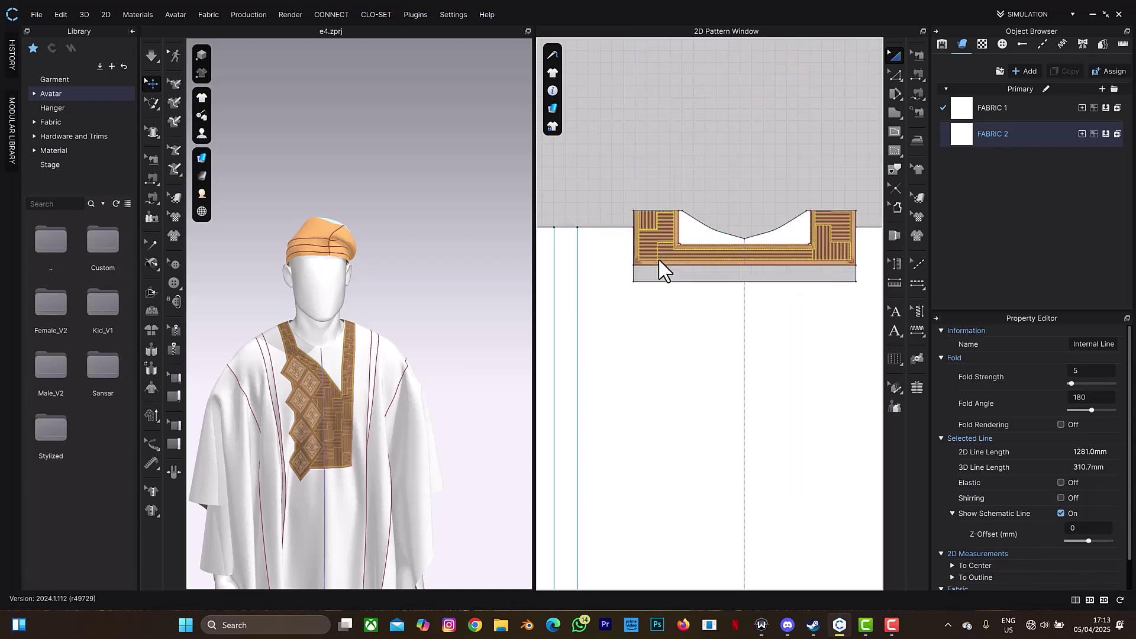
Cut & Sew along the collar's inner left edge to separate the white inner piece.
scroll(659, 261, "down", 3)
scroll(685, 246, "up", 10)
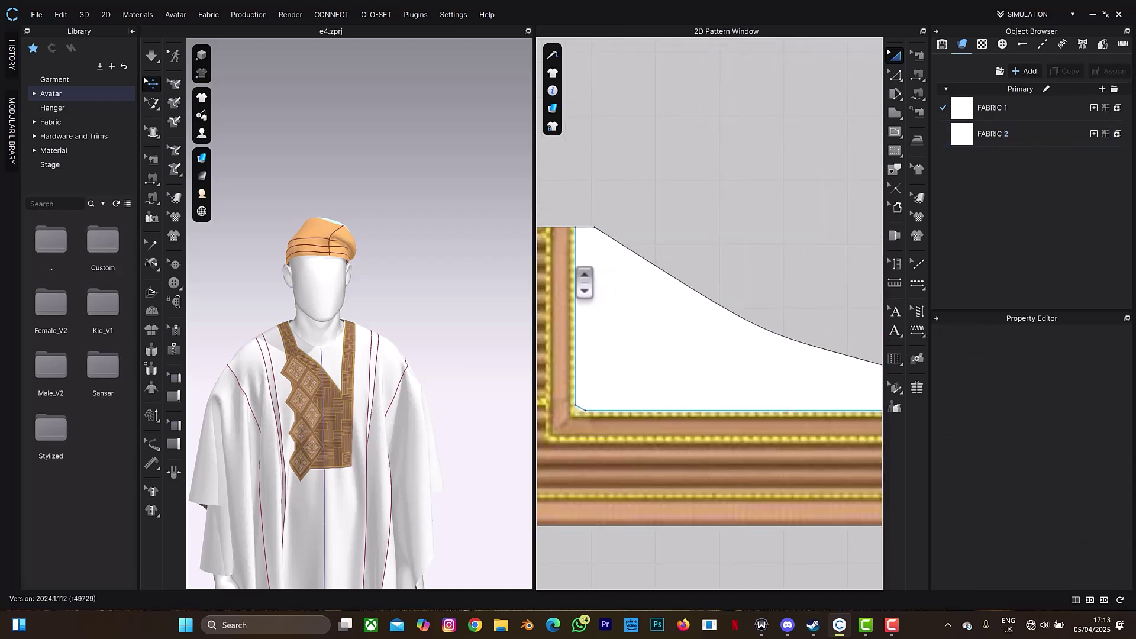
left_click(573, 265)
right_click(573, 265)
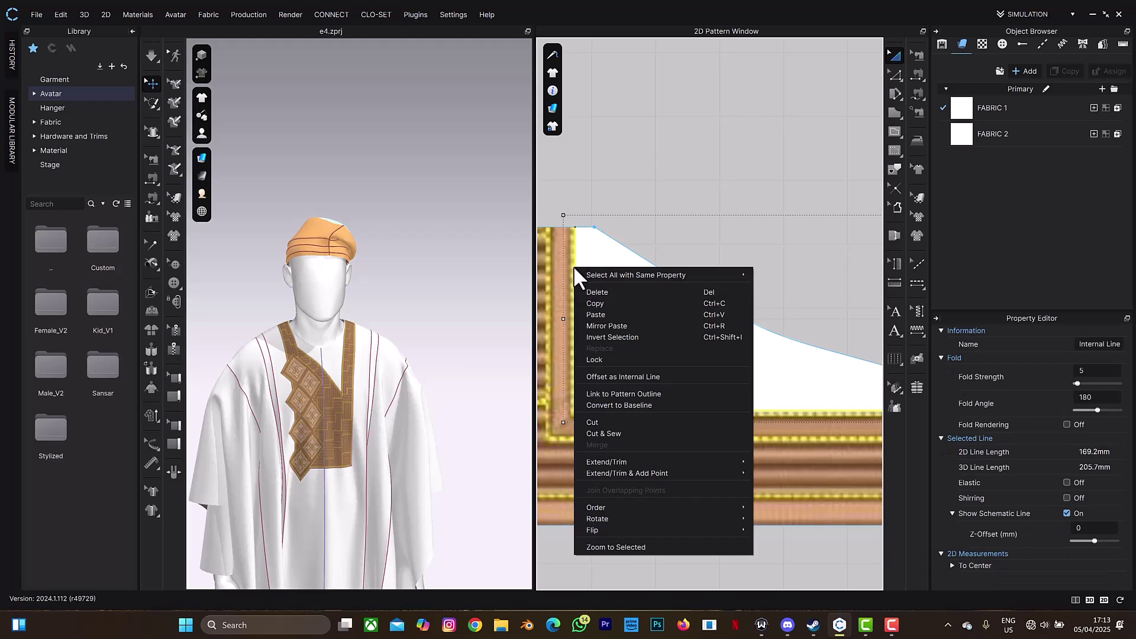
left_click(616, 434)
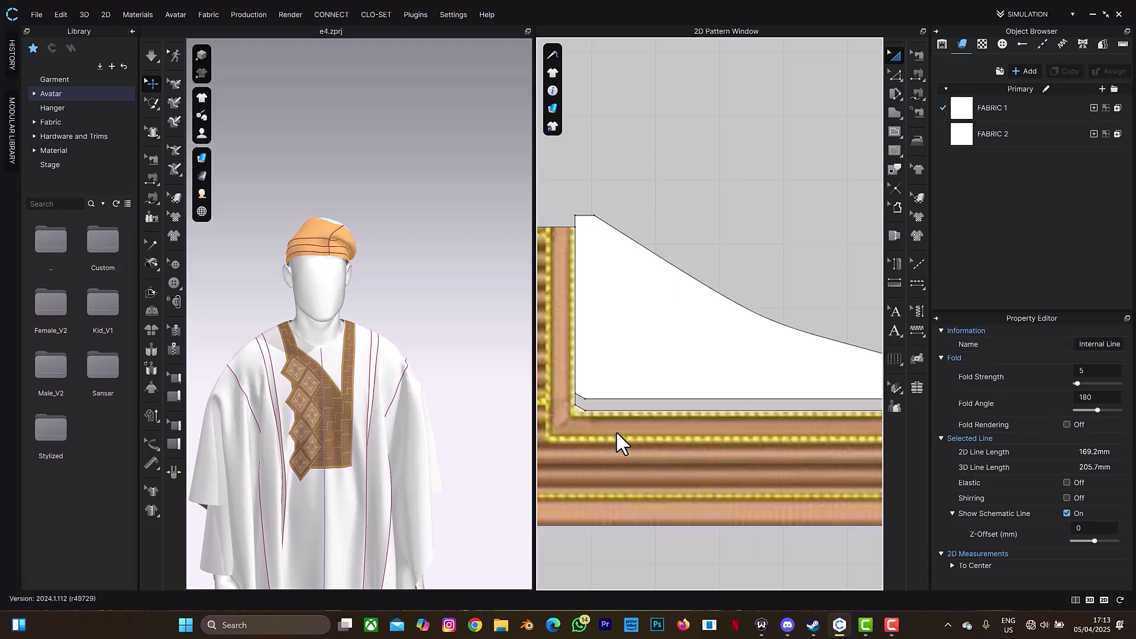
scroll(617, 433, "down", 6)
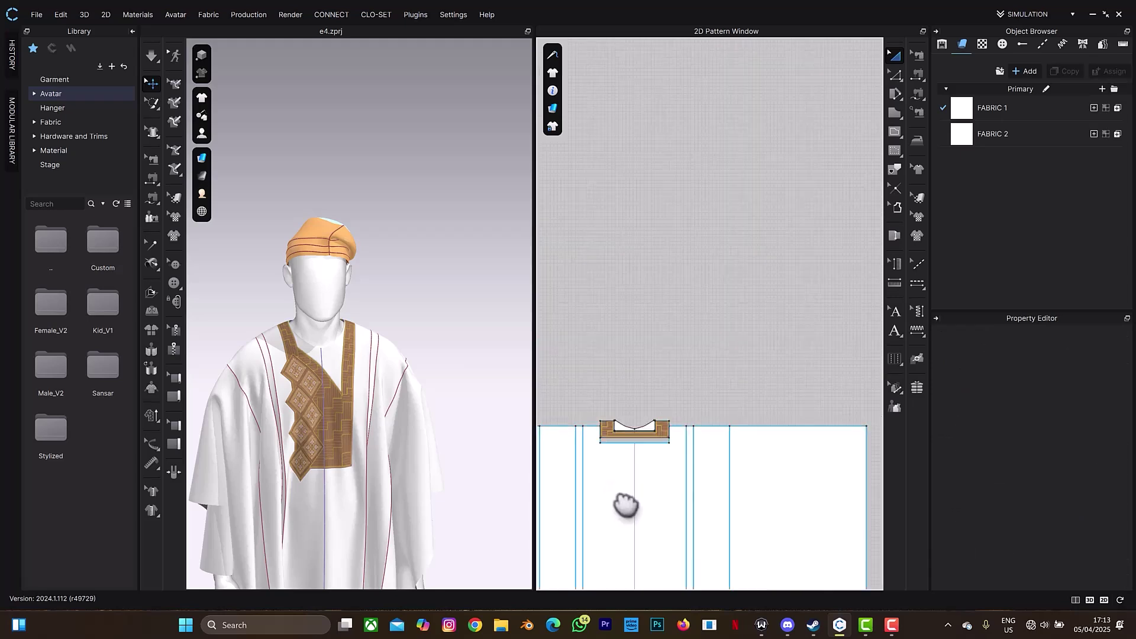
Create FABRIC 3 and assign it to the diamond placket and back collar pieces.
scroll(616, 501, "up", 5)
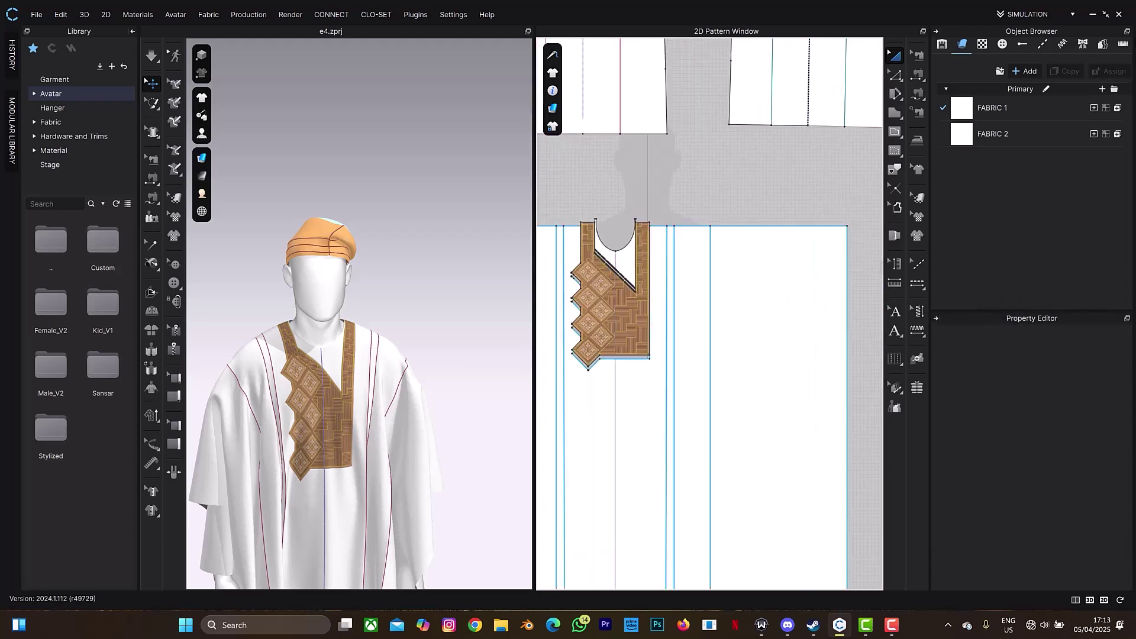
left_click(1017, 70)
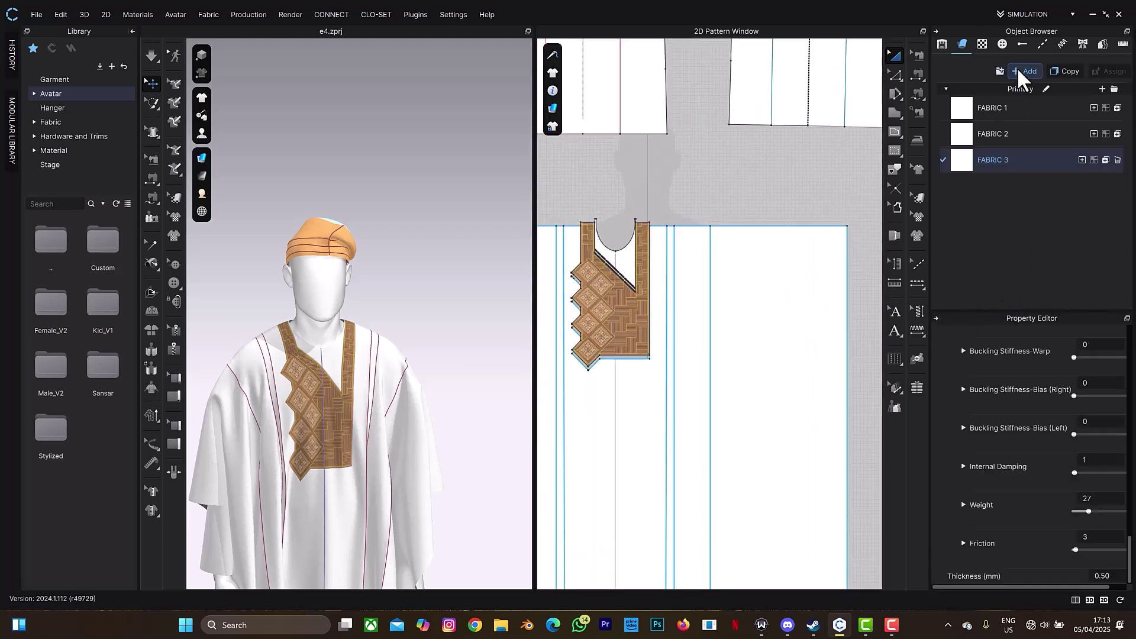
scroll(723, 269, "up", 3)
scroll(599, 350, "down", 3)
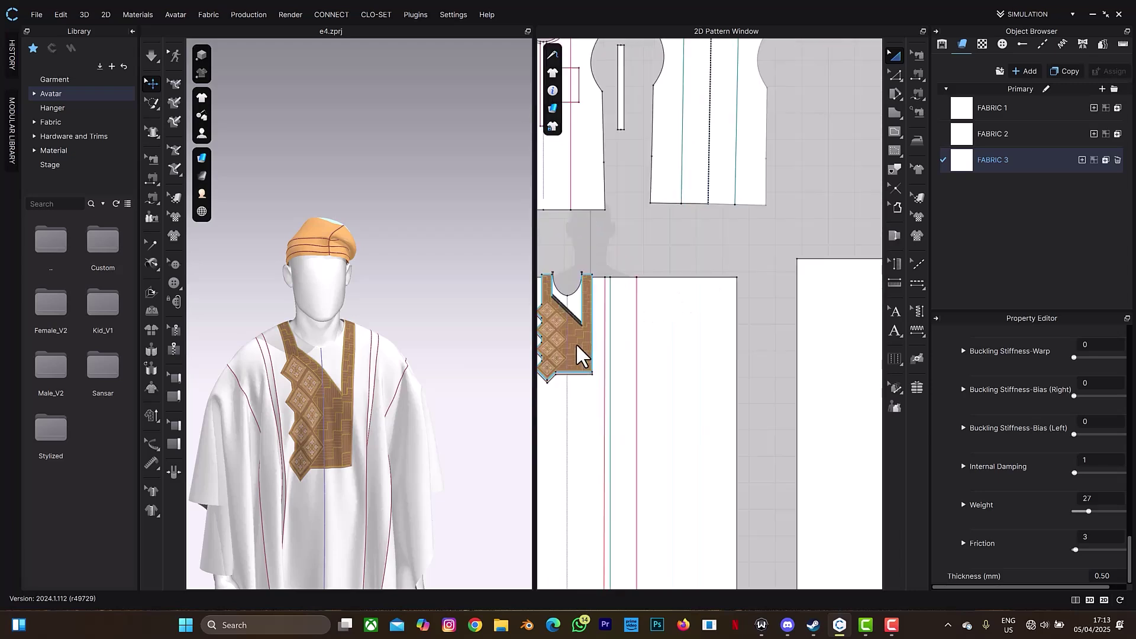
left_click(576, 344)
middle_click_drag(801, 280, 529, 258)
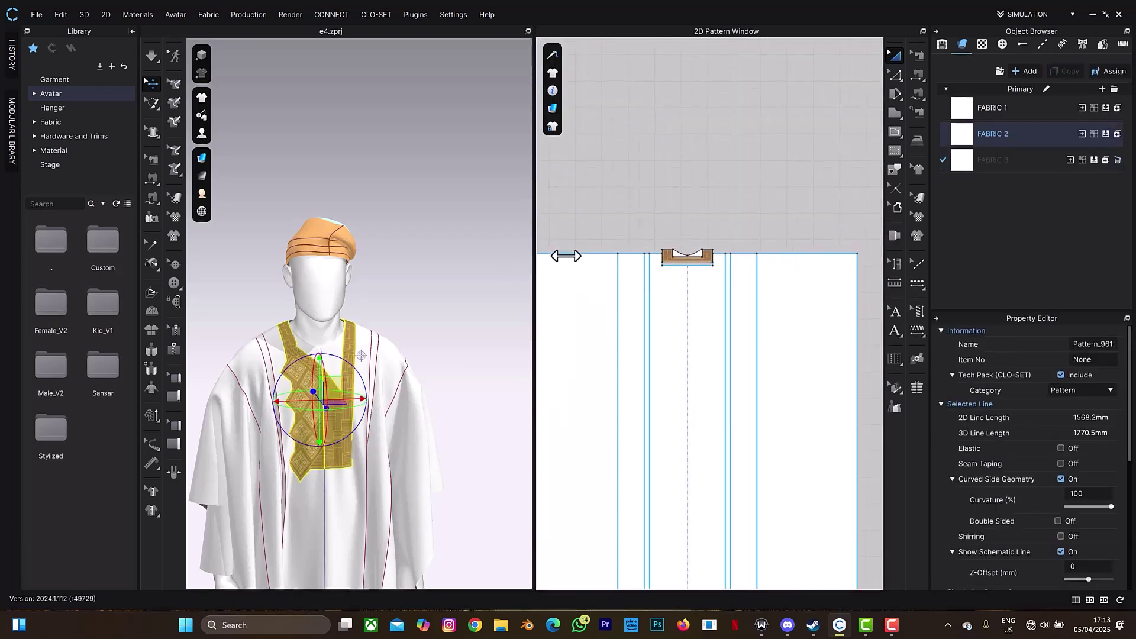
scroll(675, 267, "up", 3)
scroll(674, 267, "up", 1)
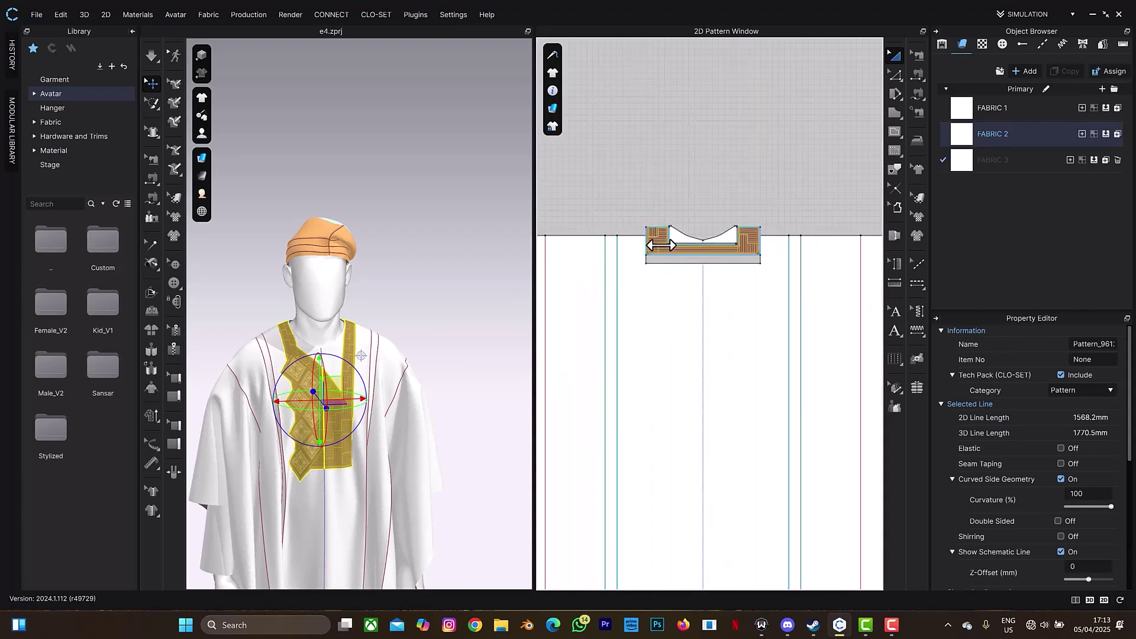
left_click(661, 245)
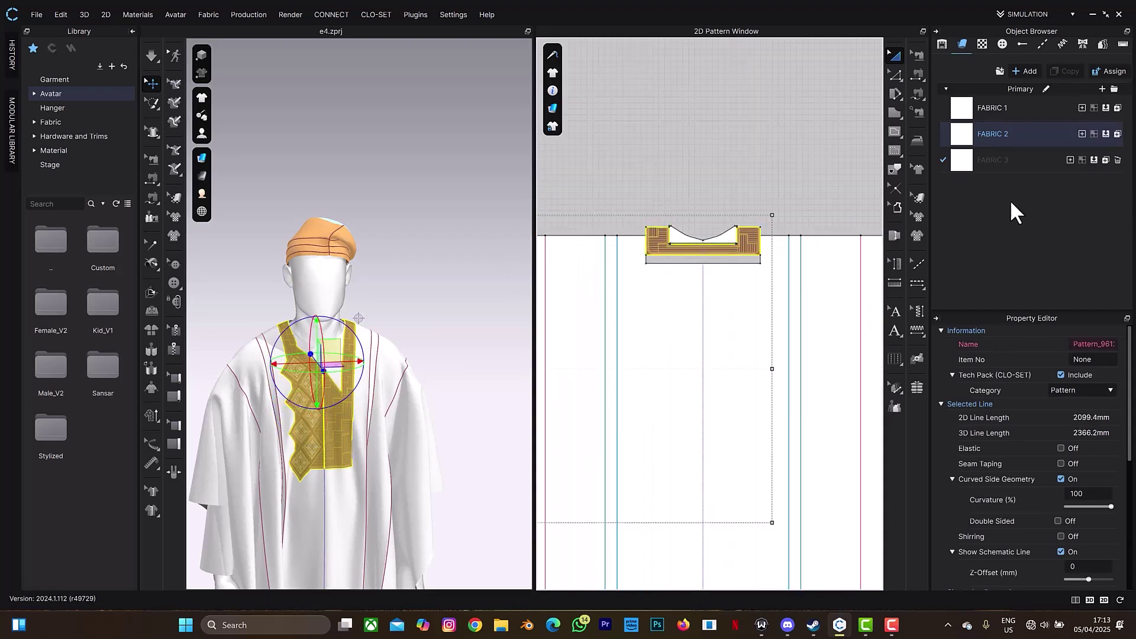
left_click(1091, 158)
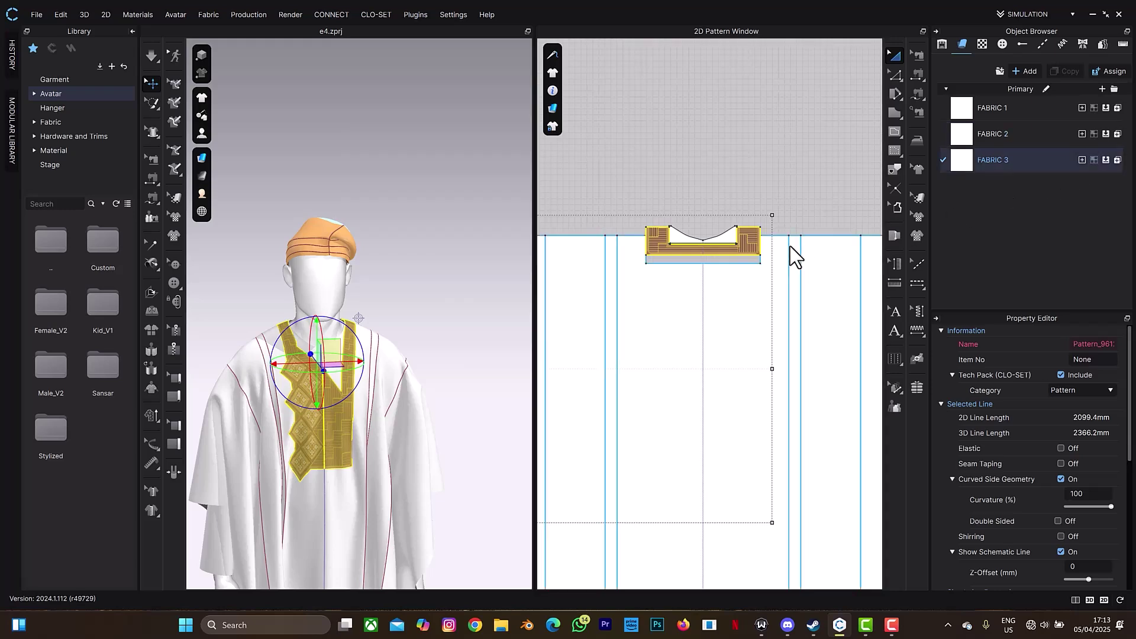
scroll(374, 346, "up", 4)
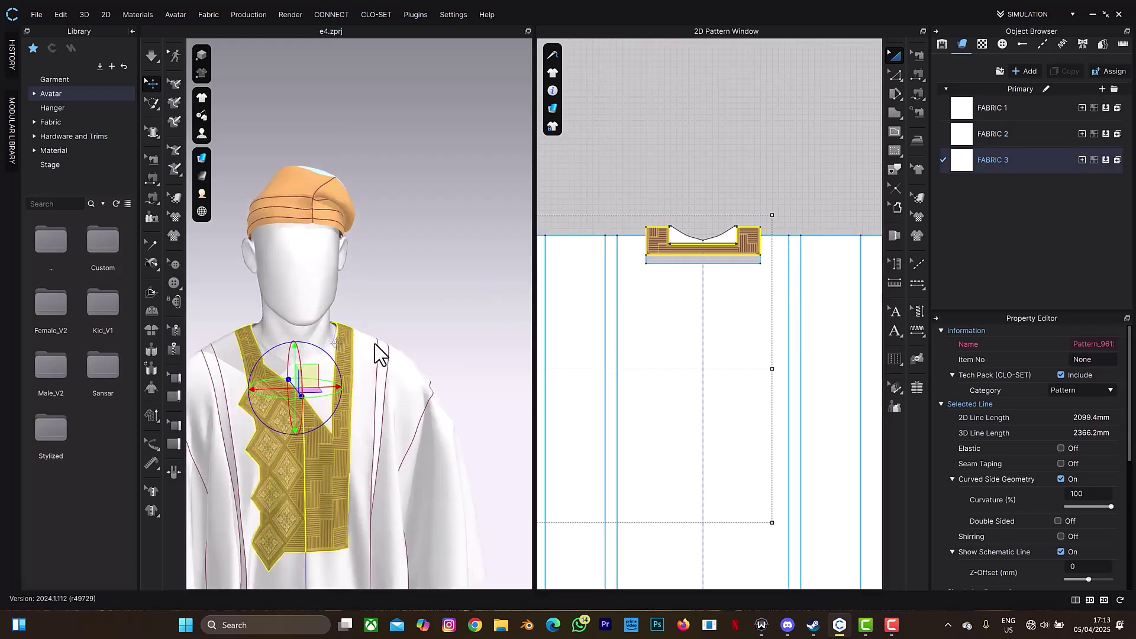
right_click_drag(428, 329, 410, 325)
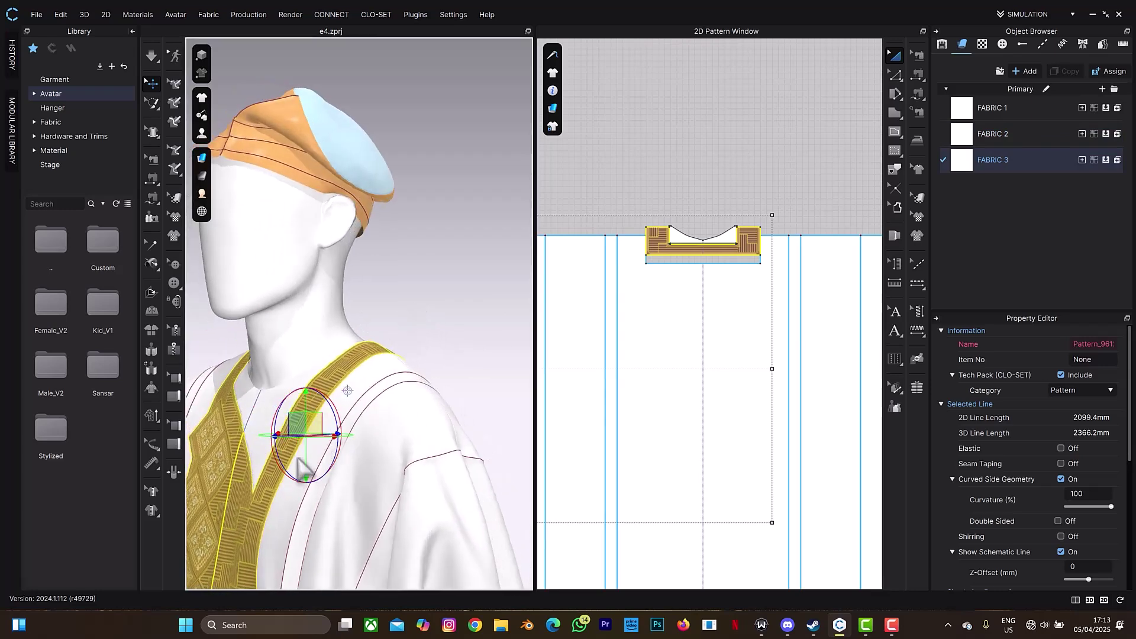
scroll(326, 440, "up", 2)
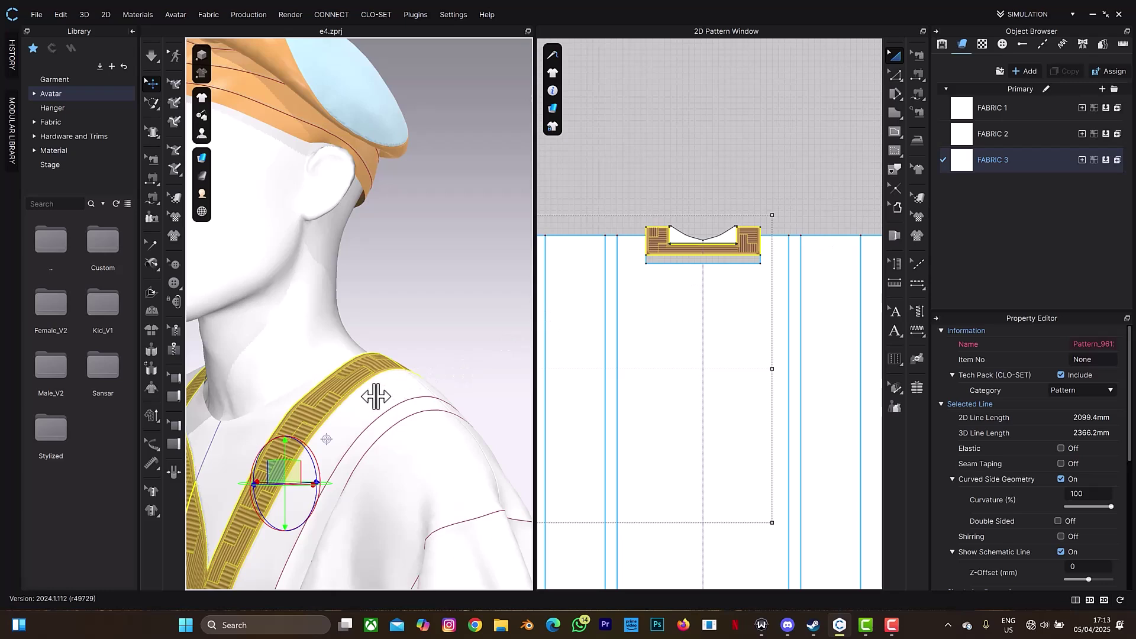
Open FABRIC 3's properties and set its thickness to 2 mm.
left_click(1033, 162)
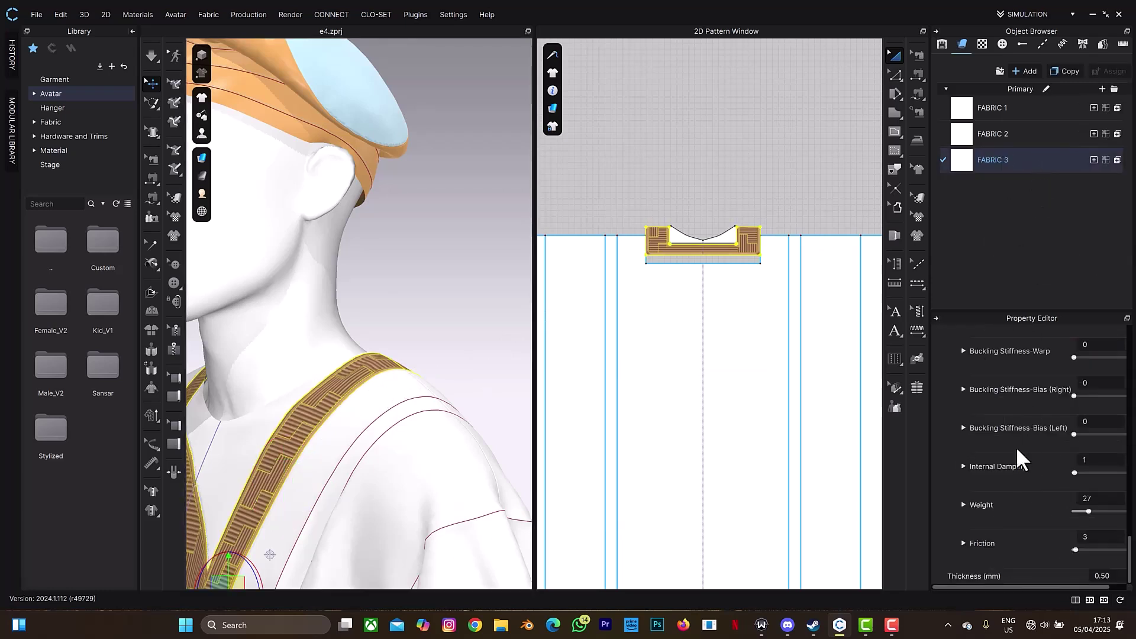
scroll(1017, 450, "up", 10)
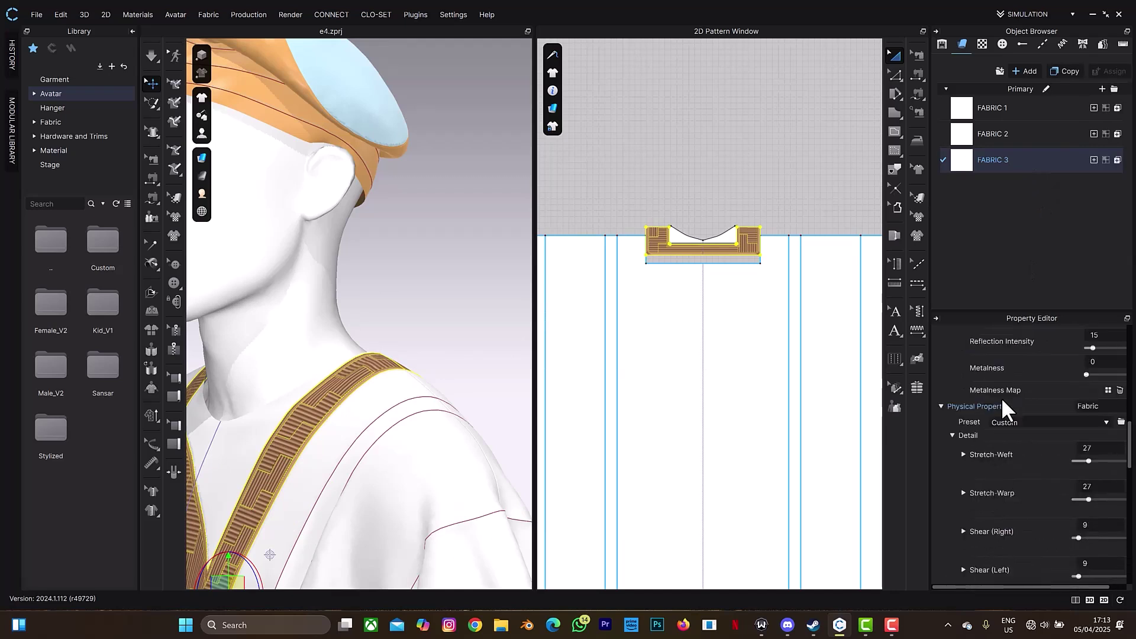
left_click(949, 435)
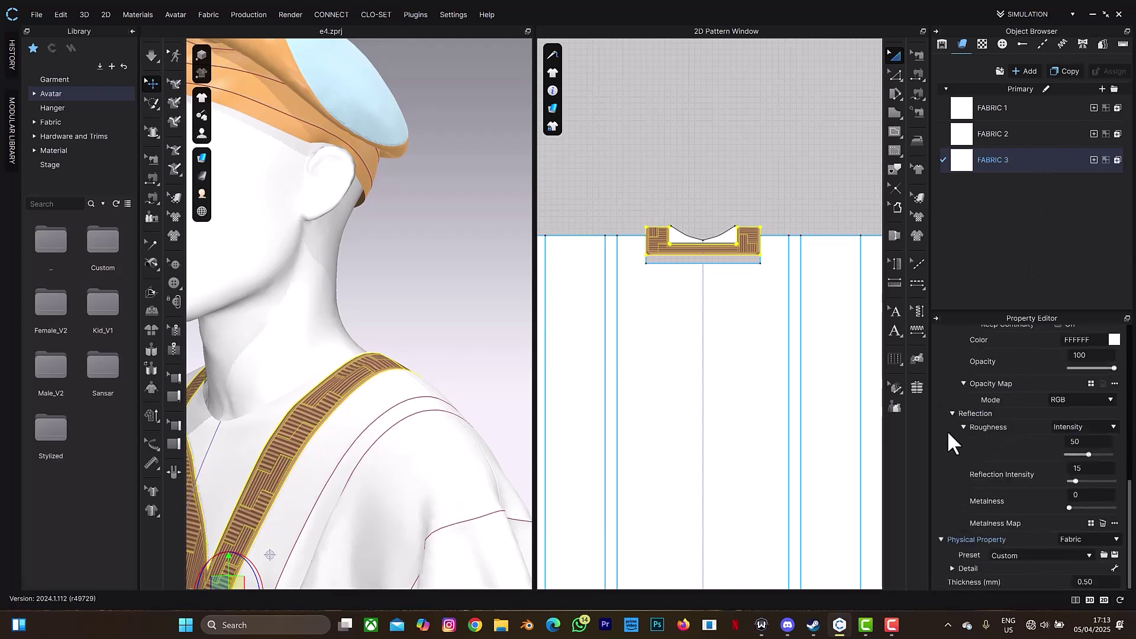
left_click(1017, 537)
scroll(1017, 391, "up", 5)
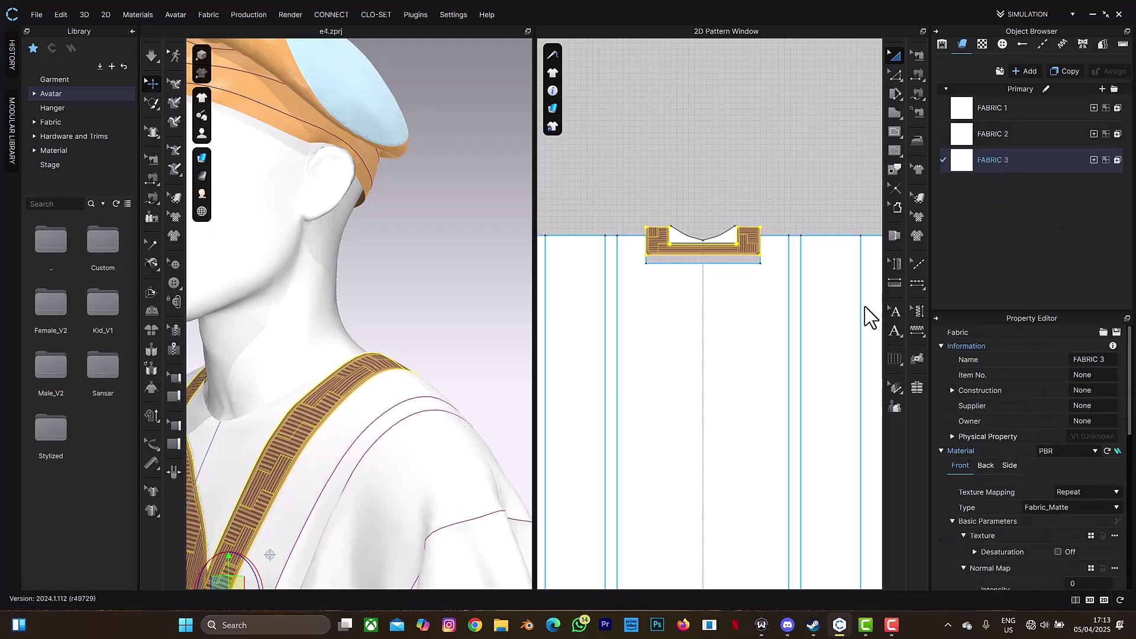
scroll(1028, 429, "down", 10)
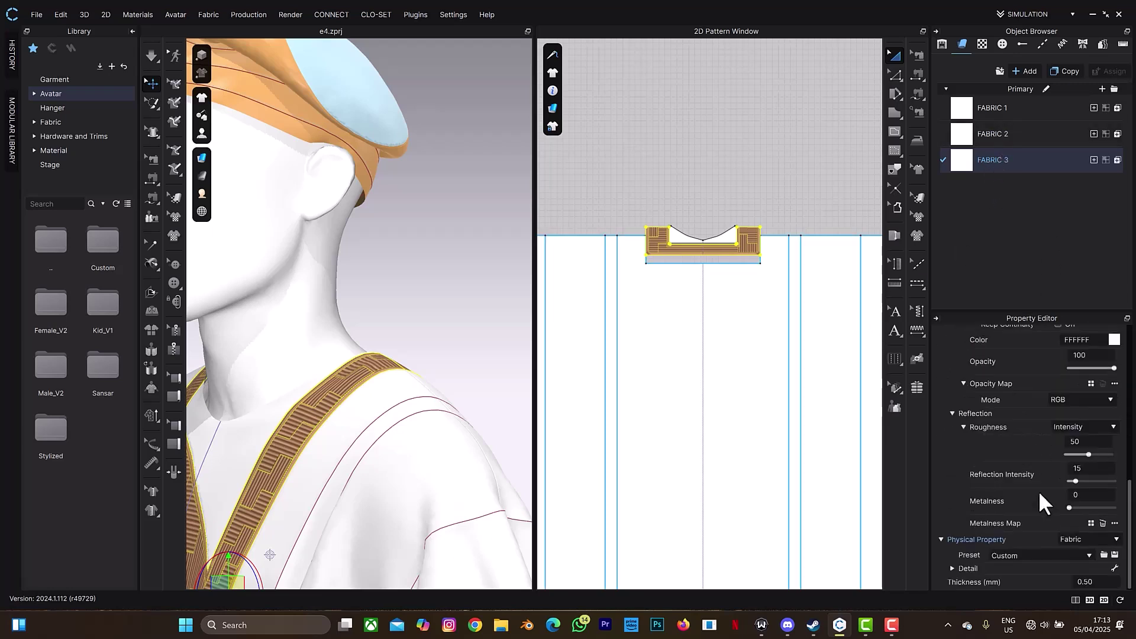
left_click(1093, 581)
type("2")
key("Return")
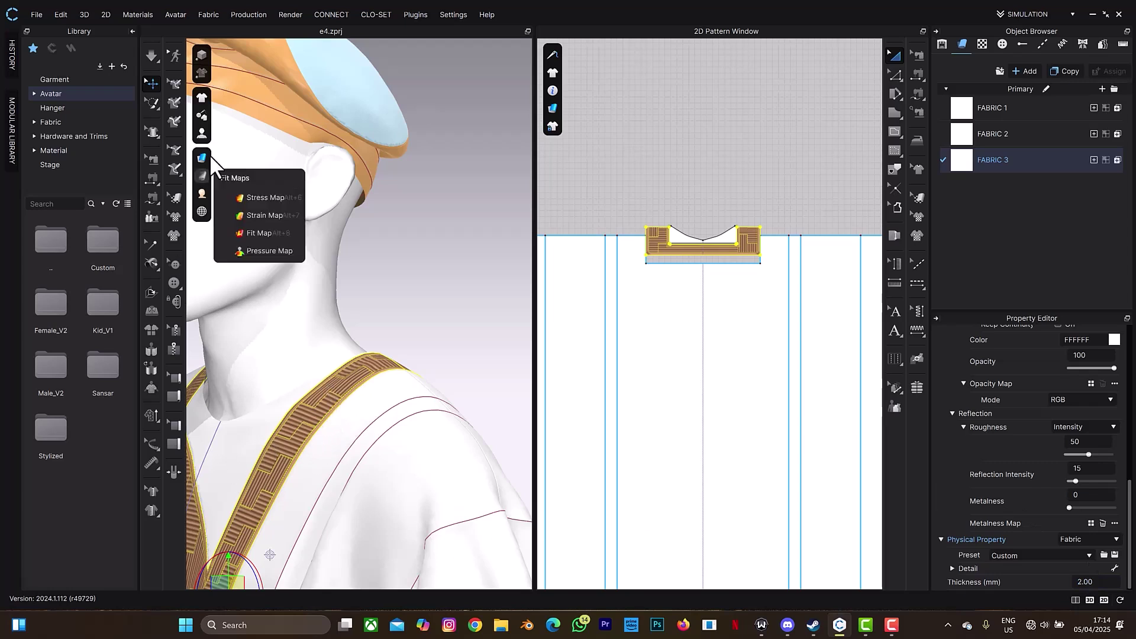
Switch rendering to Thick Textured Surface and raise FABRIC 3's thickness to 3 mm.
mouse_move(204, 158)
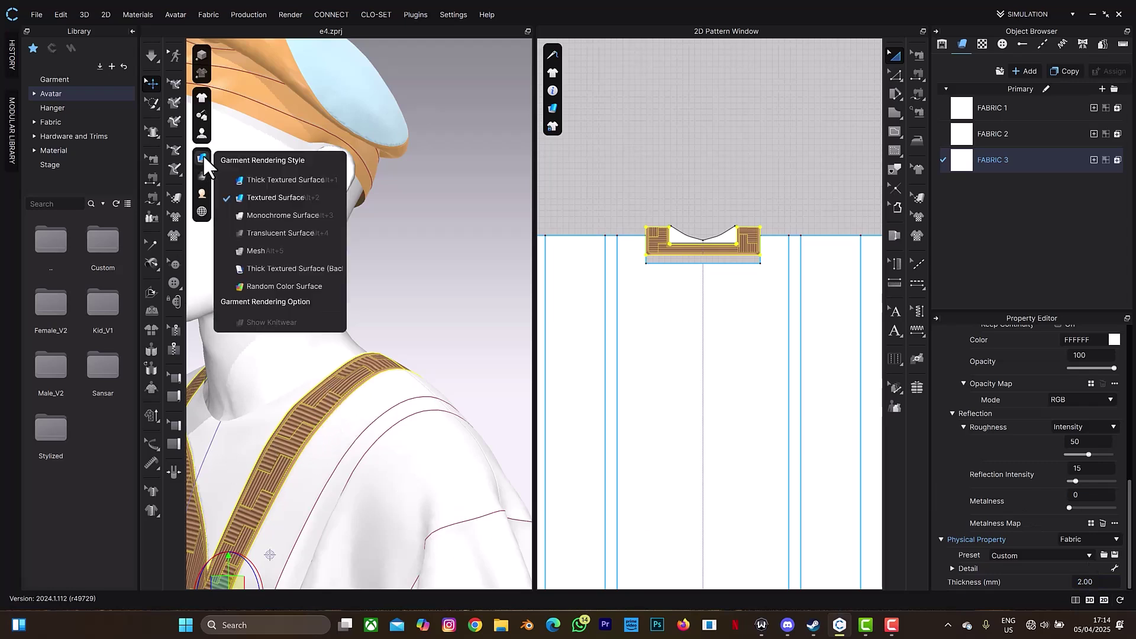
left_click(251, 184)
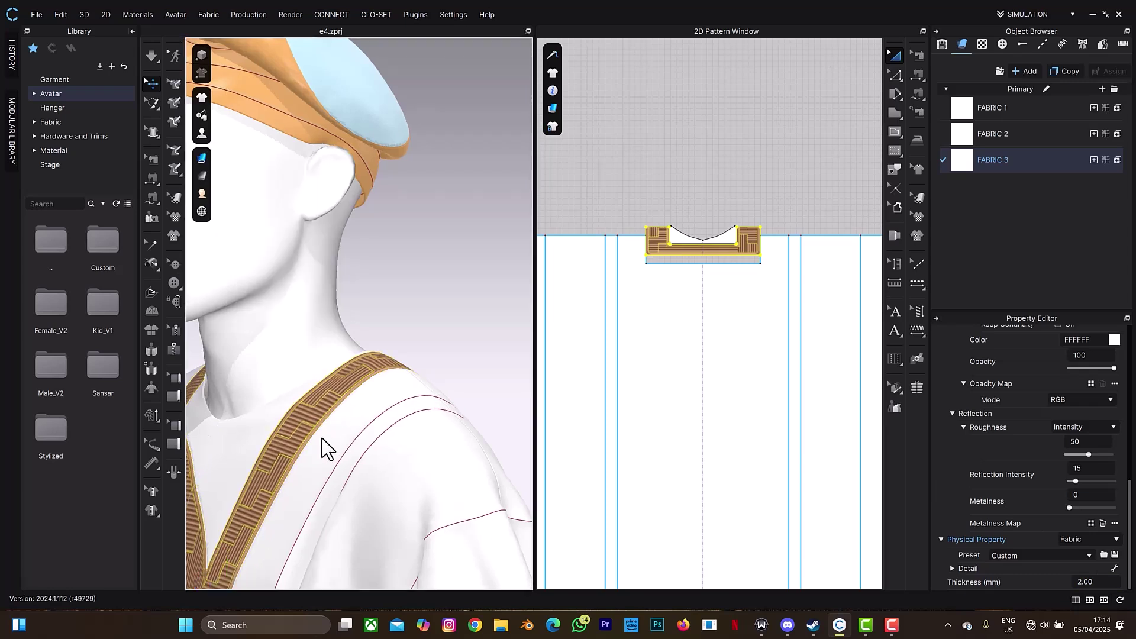
scroll(331, 453, "up", 3)
scroll(339, 460, "up", 1)
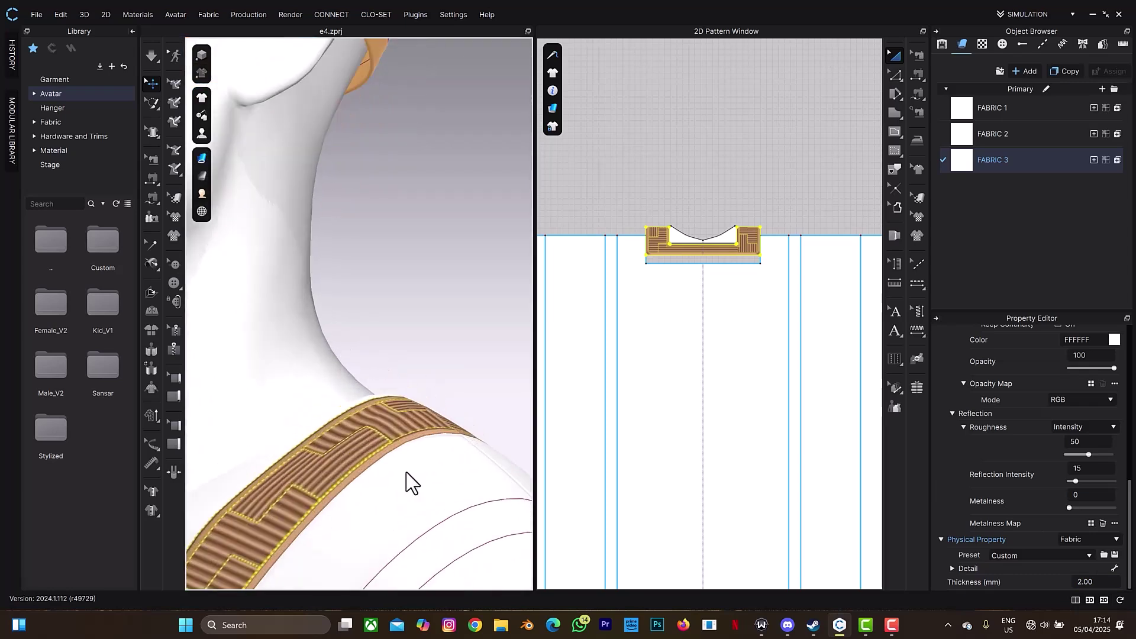
left_click(1090, 582)
type("3")
key("Return")
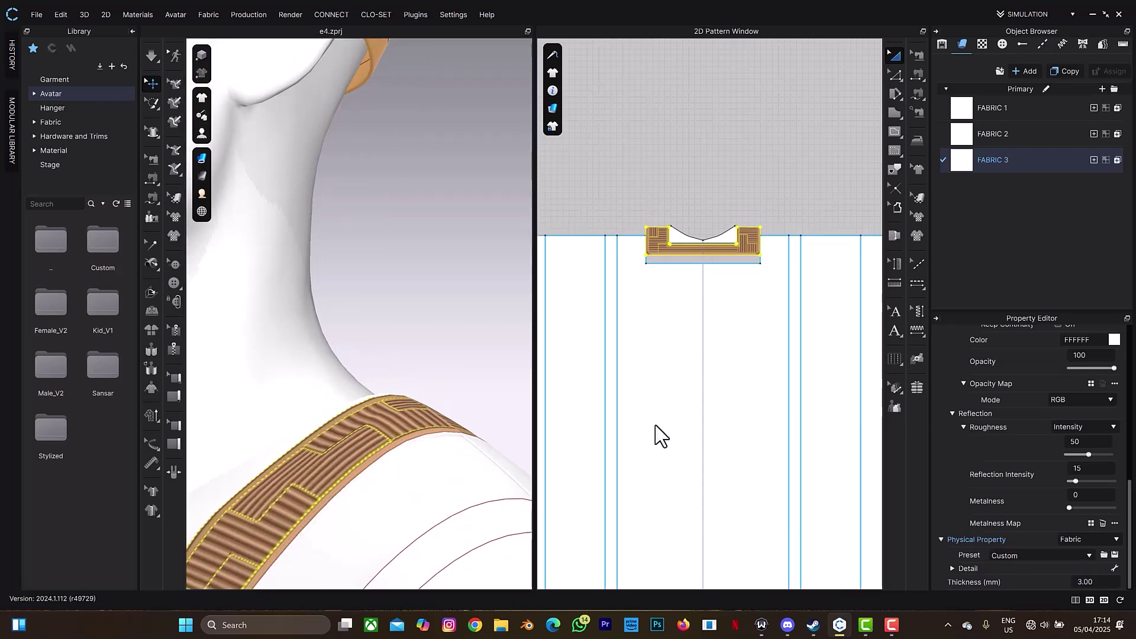
Orbit around the raised front placket embroidery and select the pale inner neck piece.
scroll(422, 446, "down", 4)
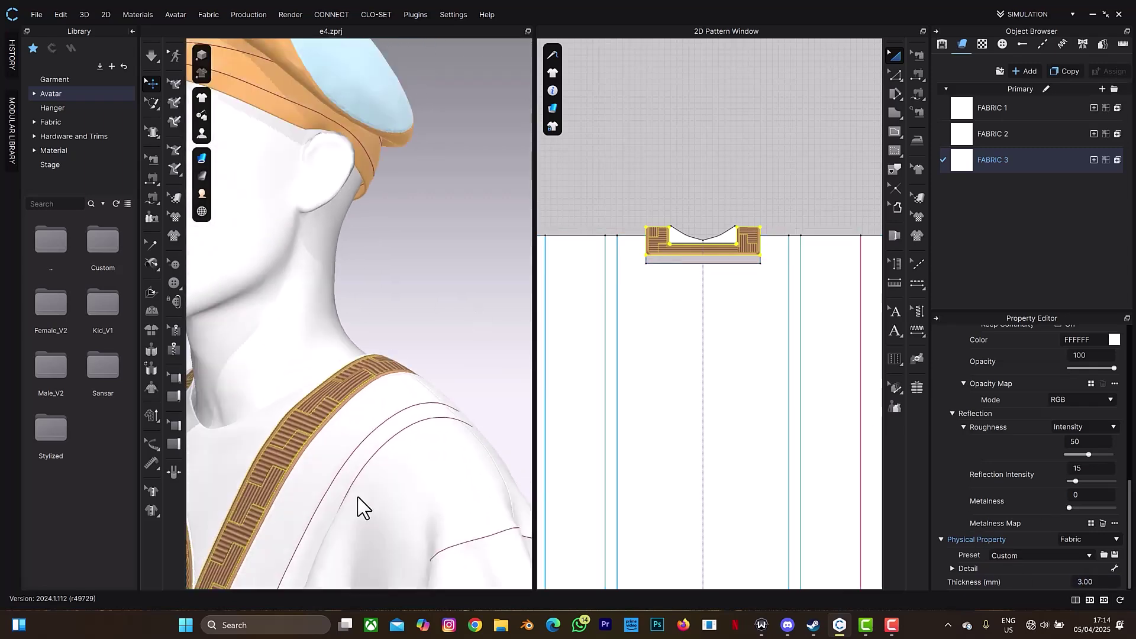
right_click_drag(357, 497, 544, 67)
middle_click_drag(461, 324, 520, 107)
scroll(475, 215, "up", 4)
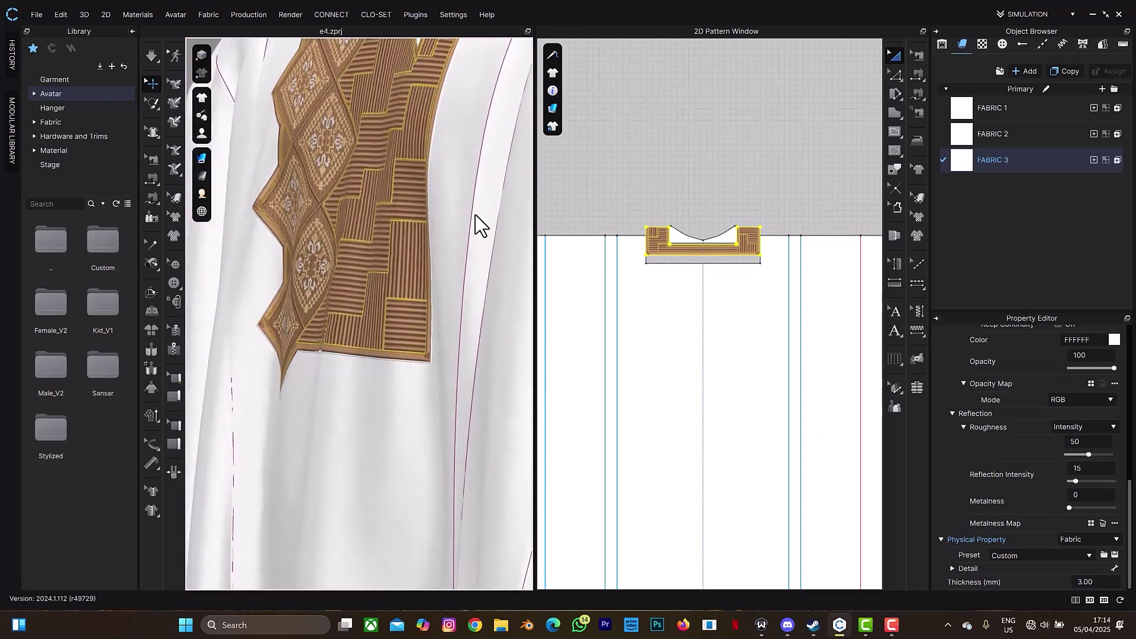
right_click_drag(434, 381, 488, 378)
scroll(479, 375, "down", 6)
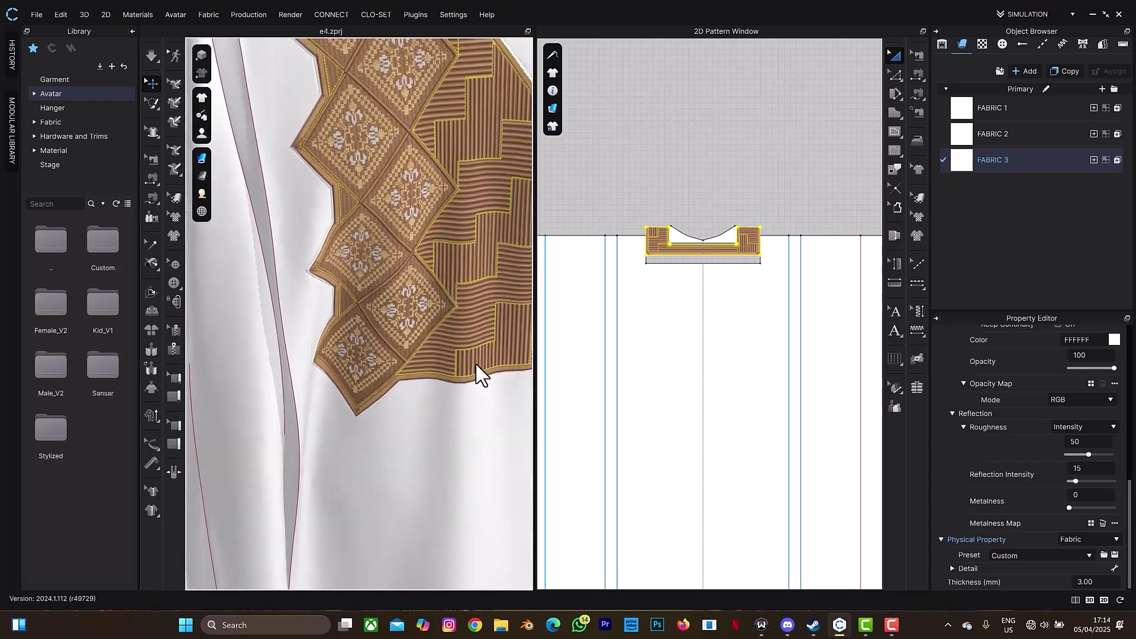
scroll(375, 349, "down", 5)
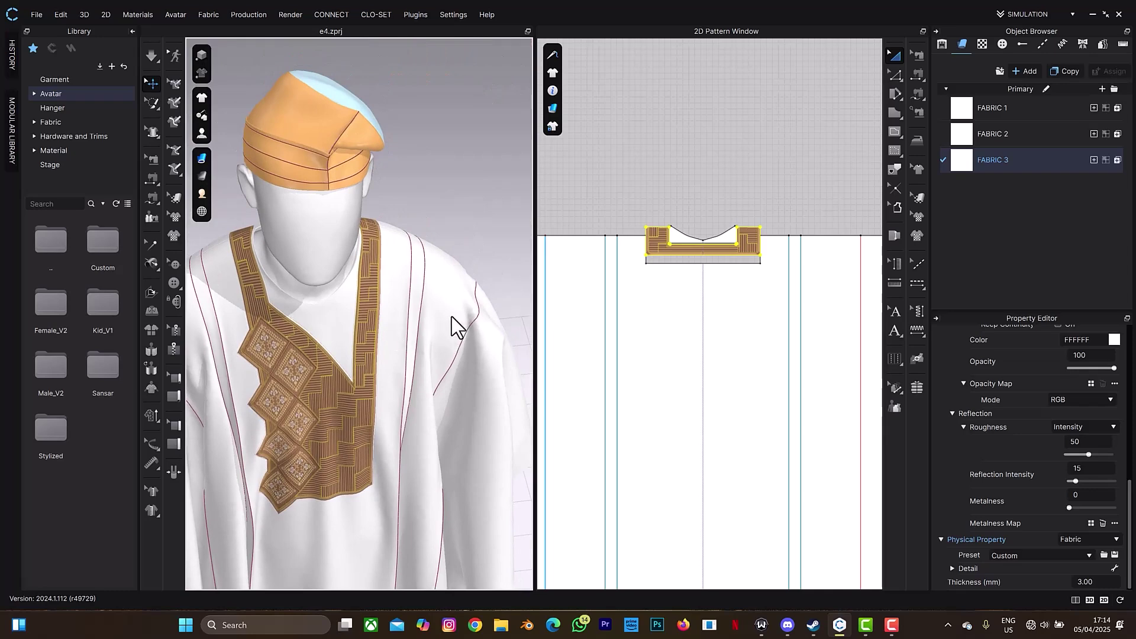
right_click_drag(449, 317, 359, 327)
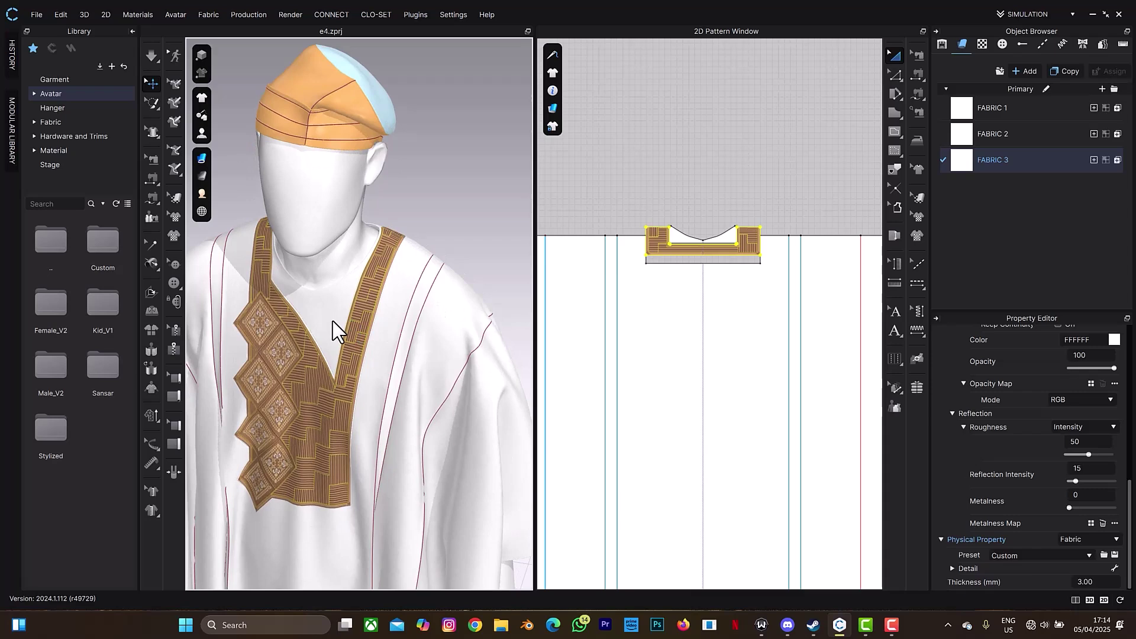
left_click(333, 330)
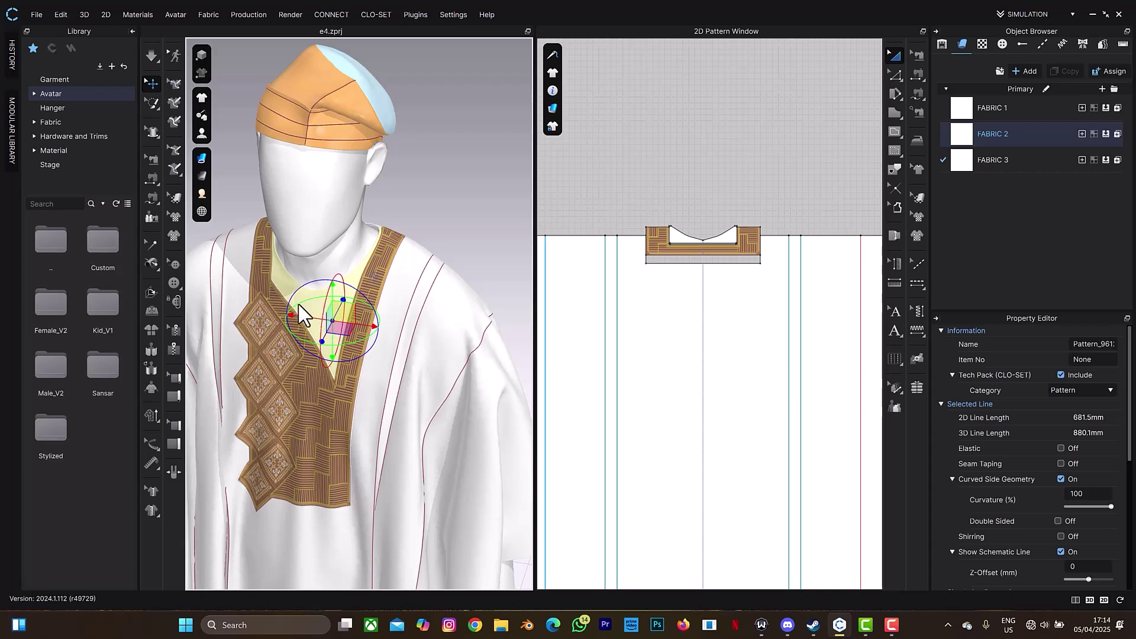
Delete the pale front inner neck piece and the back collar's pale inner piece.
key("ctrl+z")
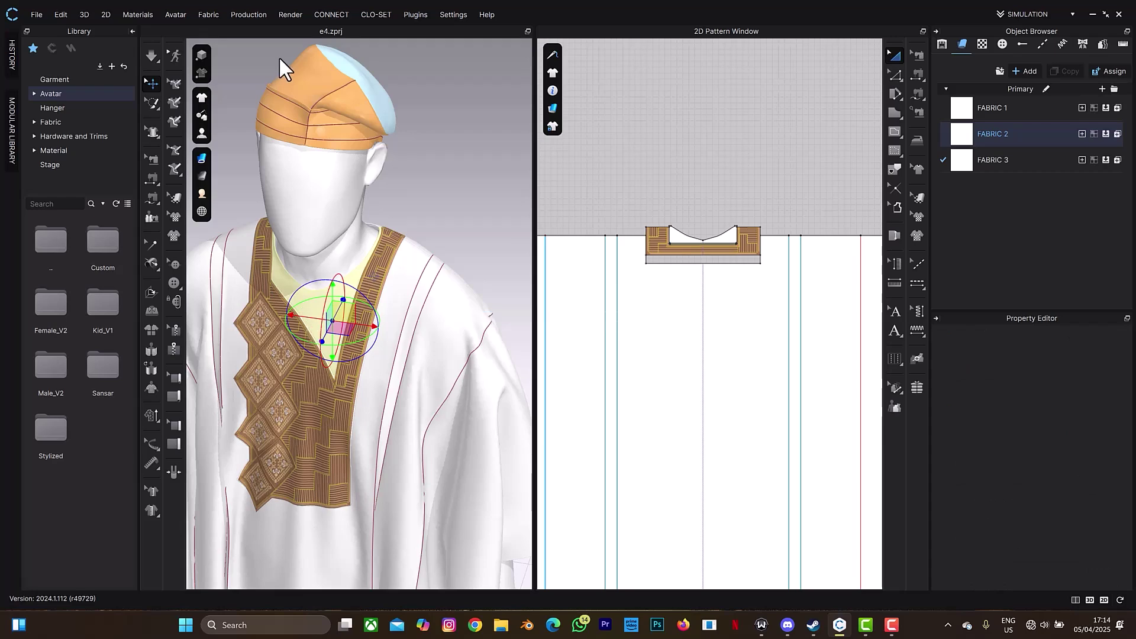
right_click_drag(330, 305, 241, 322)
left_click(364, 338)
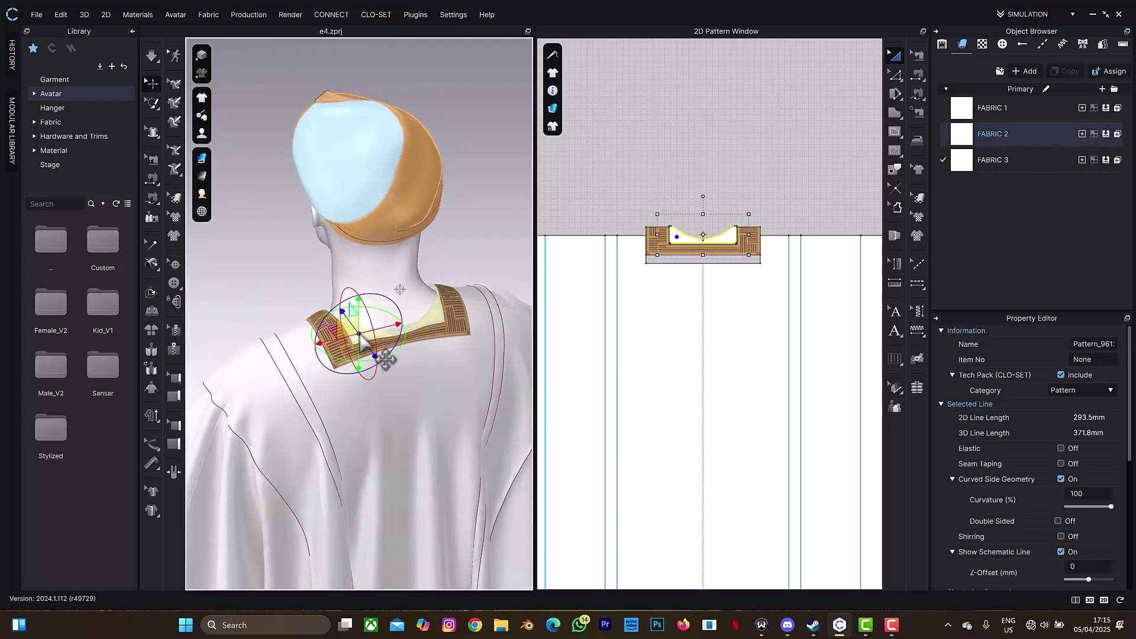
key("Escape")
scroll(359, 336, "up", 3)
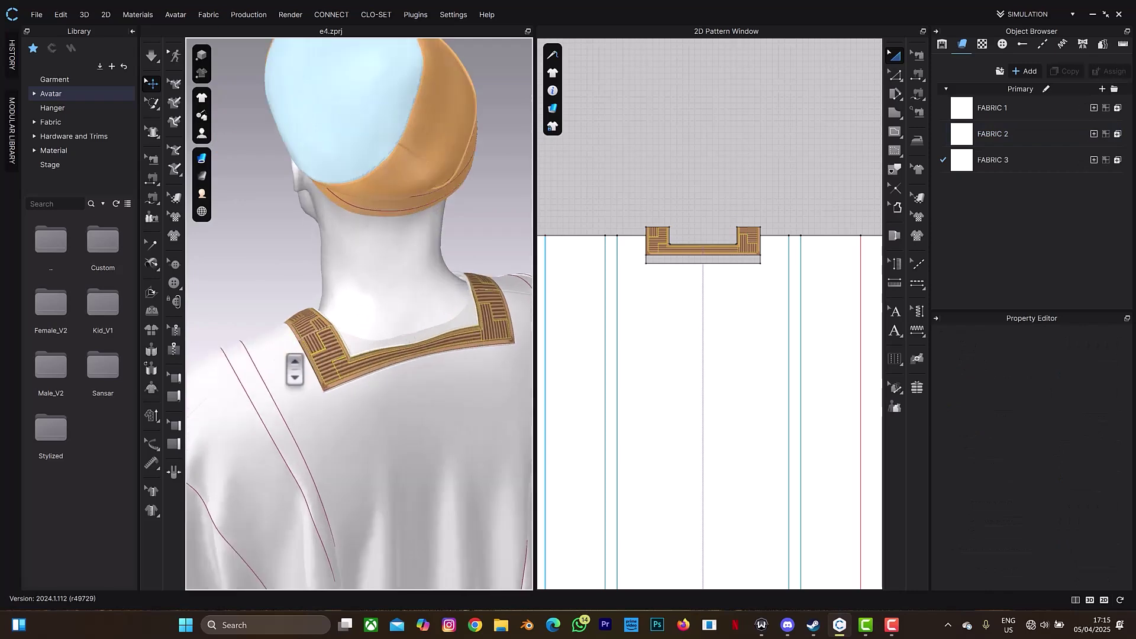
right_click_drag(287, 354, 391, 359)
scroll(314, 496, "down", 4)
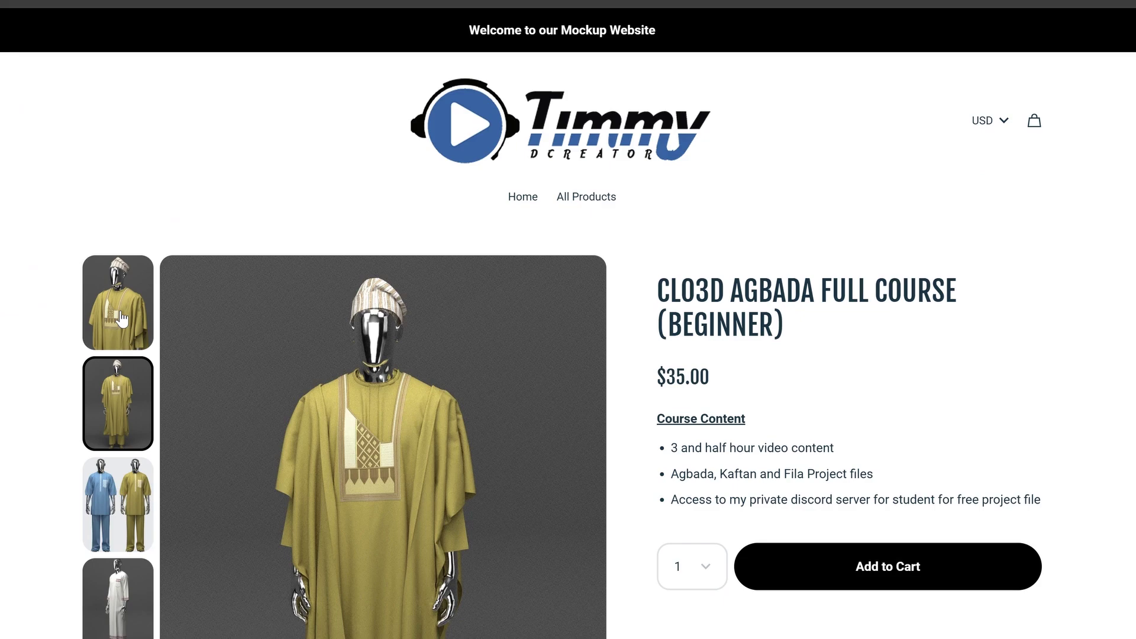
Flip through the course's preview images, including the blue-and-yellow kaftan pair and white kaftan close-up.
left_click(122, 320)
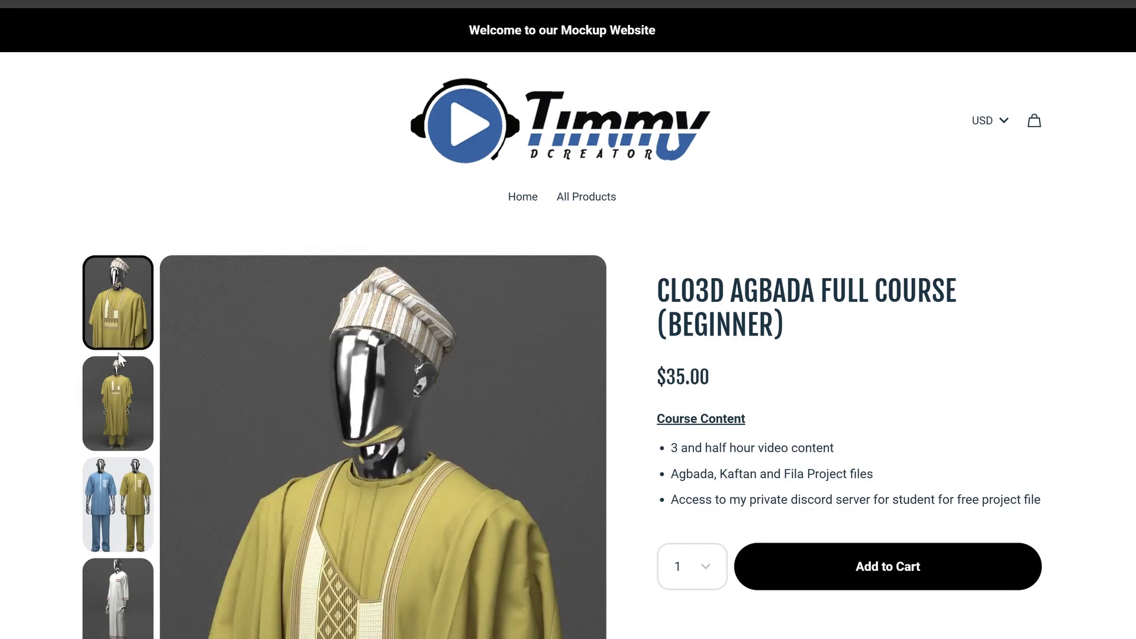
left_click(124, 425)
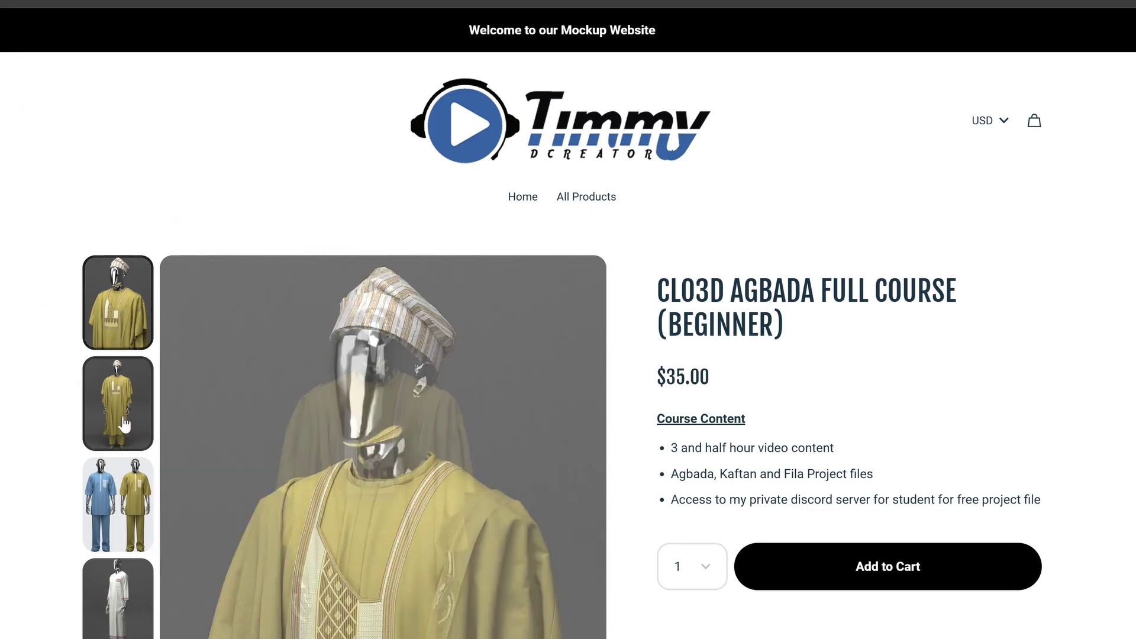
scroll(125, 424, "down", 3)
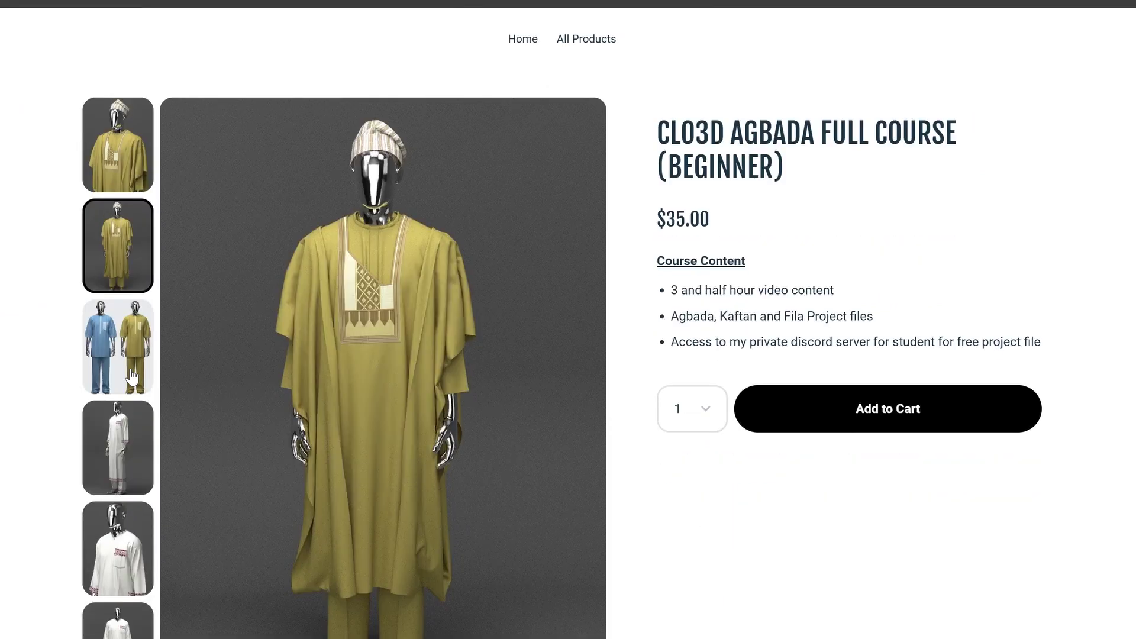
left_click(132, 381)
left_click(130, 380)
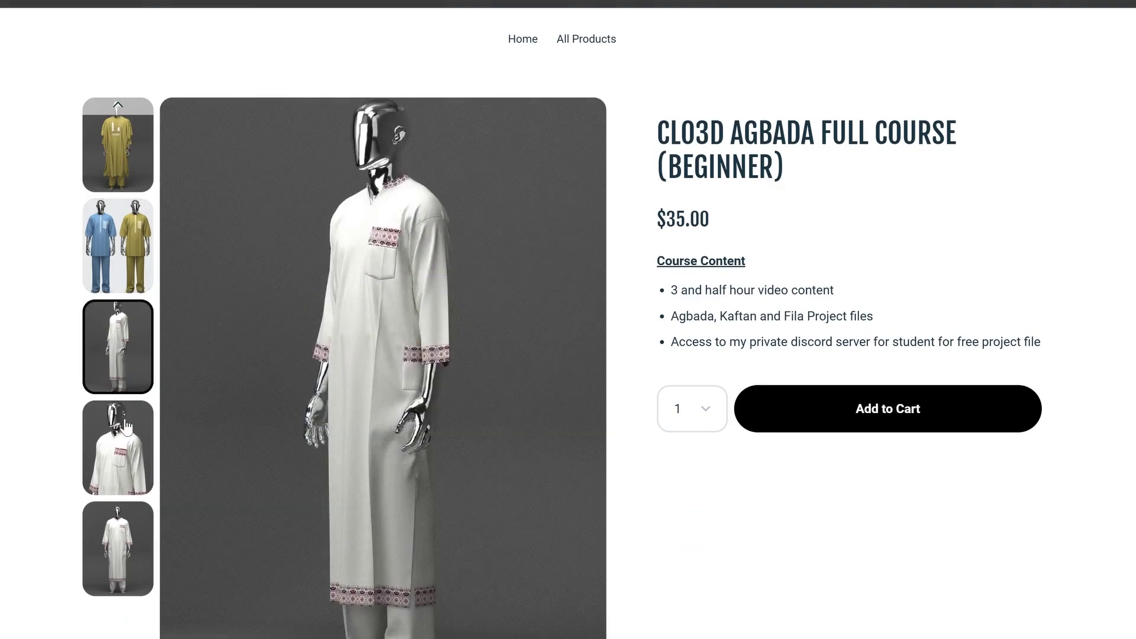
left_click(126, 426)
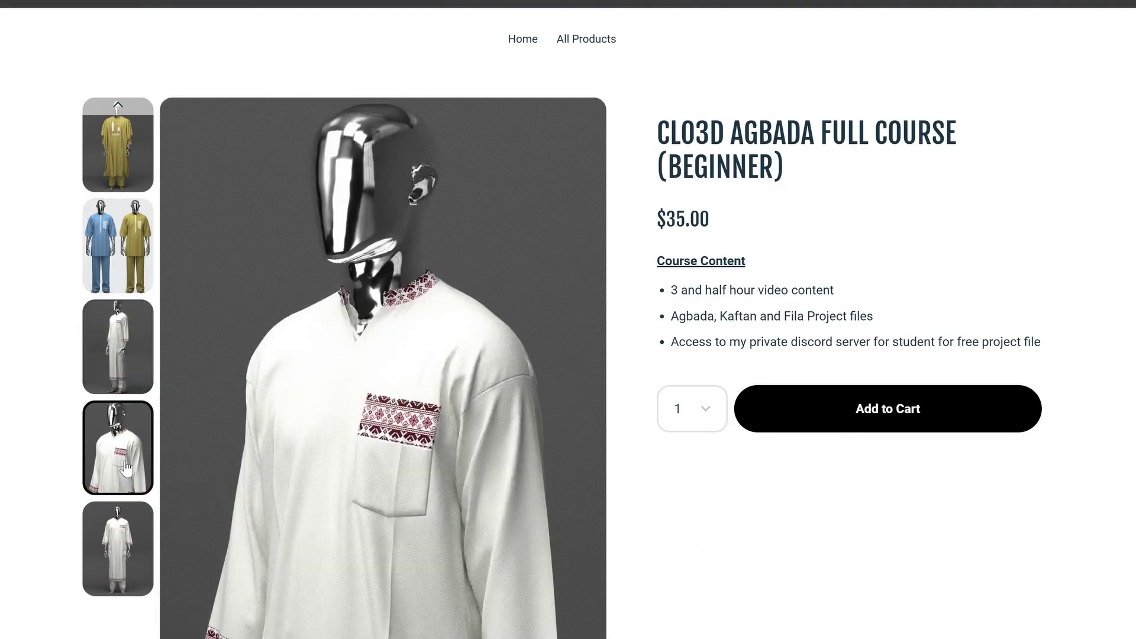
left_click(124, 532)
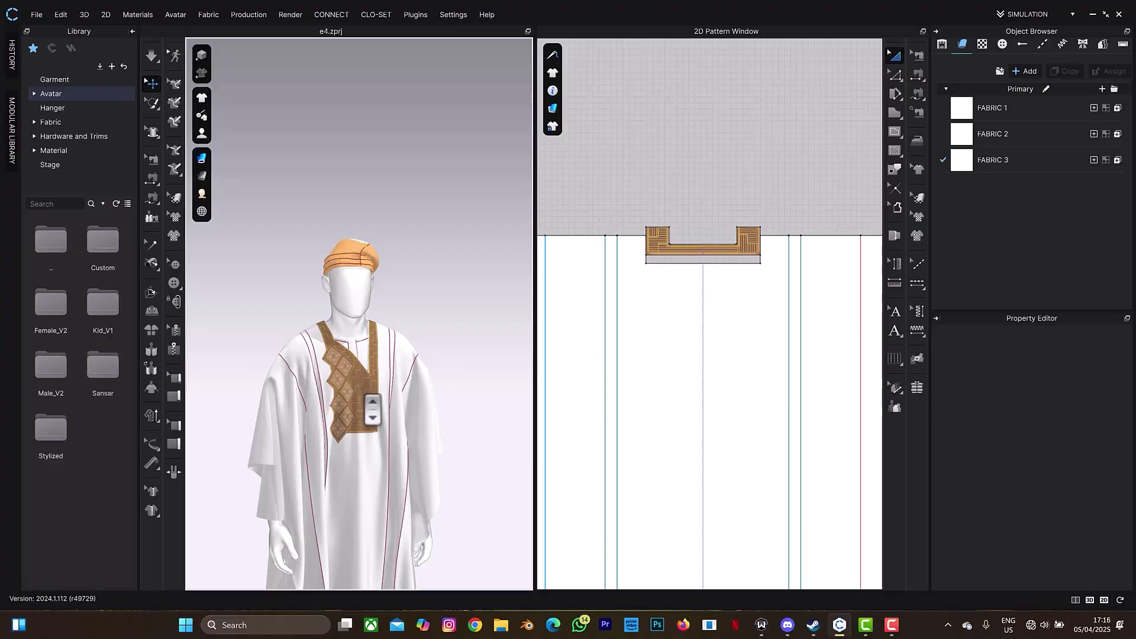
Zoom out to the full avatar, then orbit to a rear three-quarter view of the agbada.
scroll(372, 409, "down", 8)
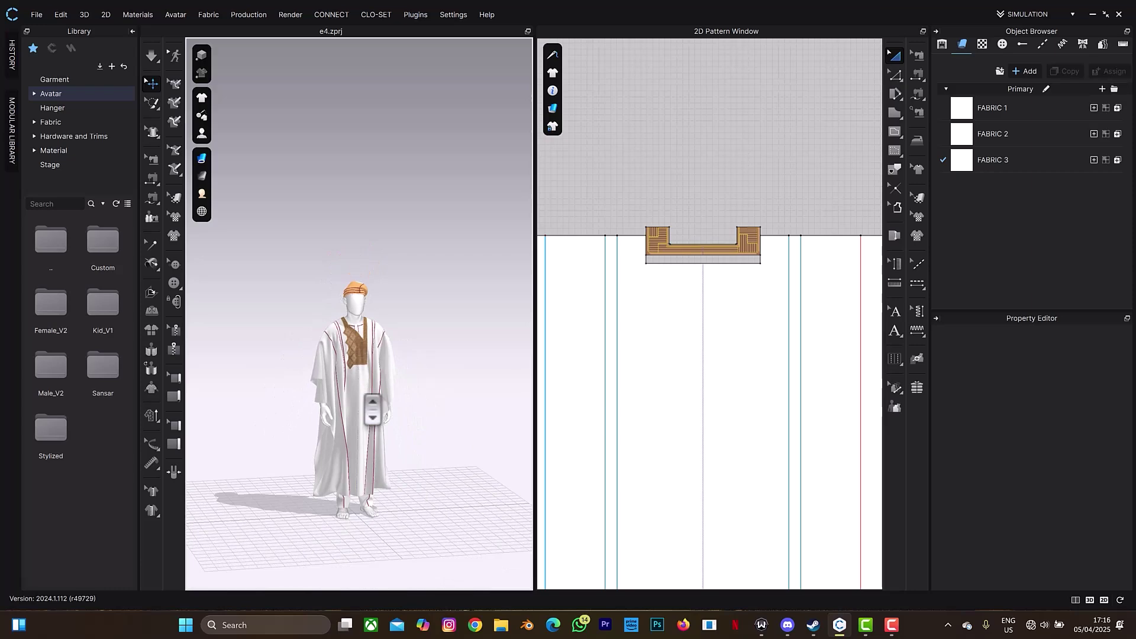
right_click_drag(372, 409, 400, 150)
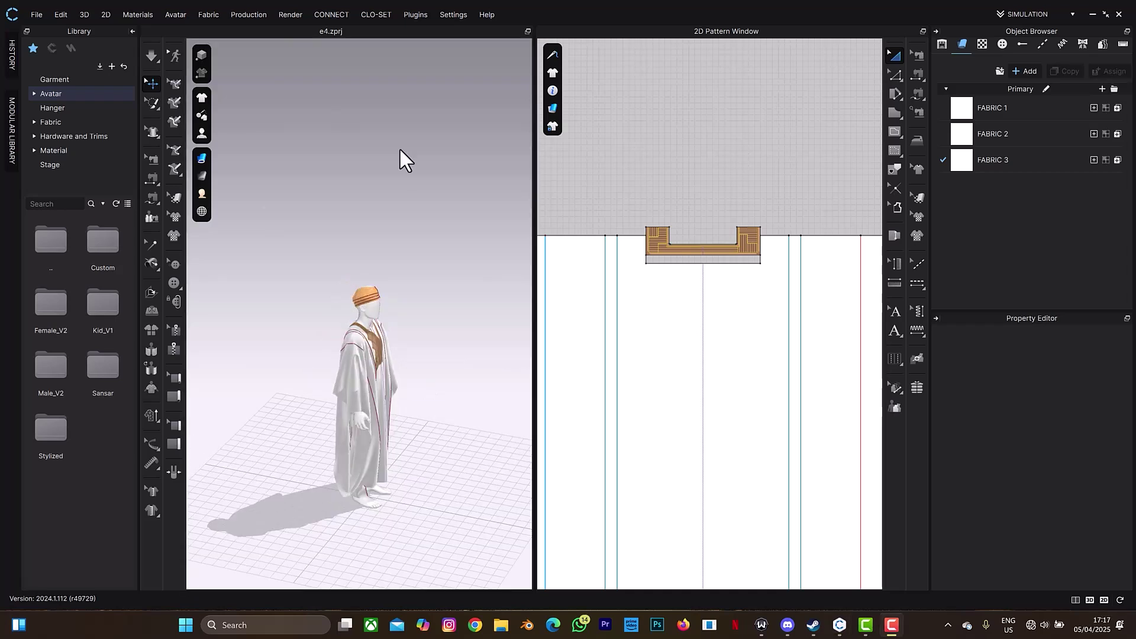